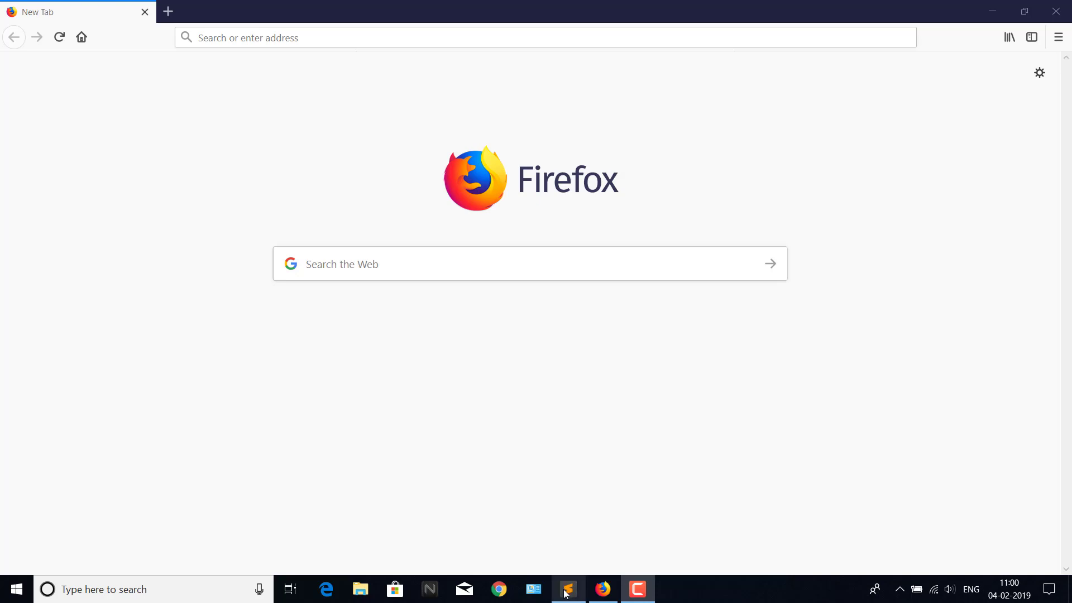
Copy the signup.live.com URL from line 7 of the Sublime note into Firefox's address bar.
mouse_move(566, 594)
left_click(584, 531)
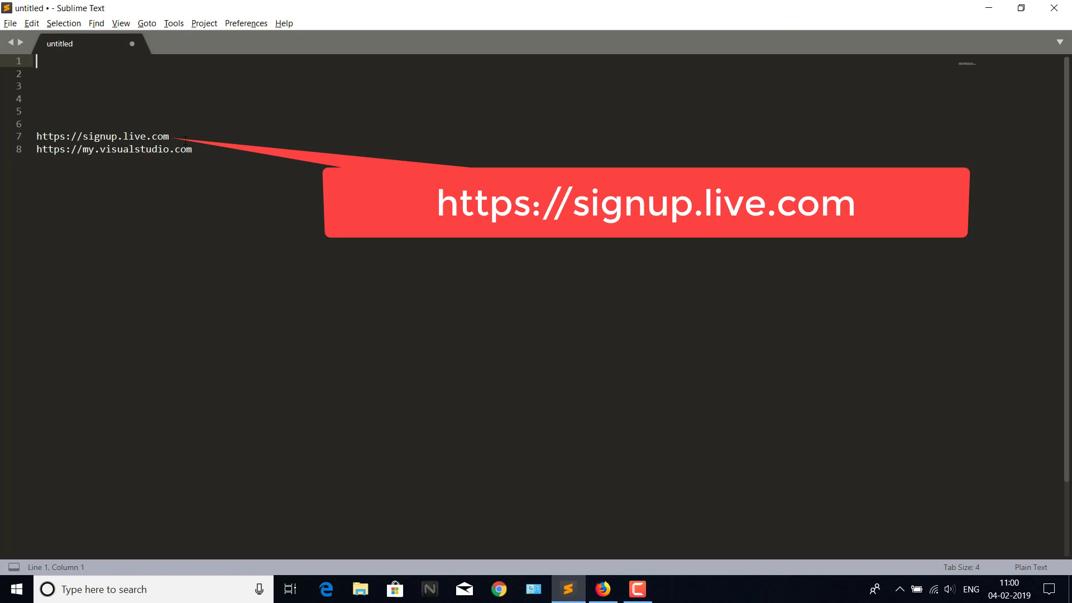
left_click_drag(181, 135, 38, 144)
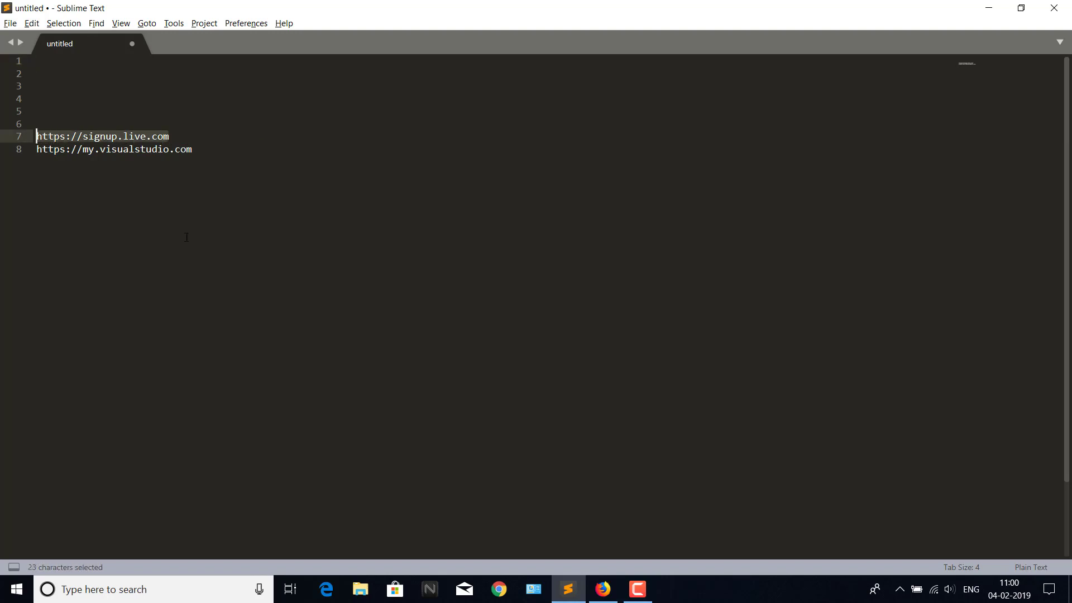
key("ctrl+c")
key("alt+Tab")
key("alt+Tab")
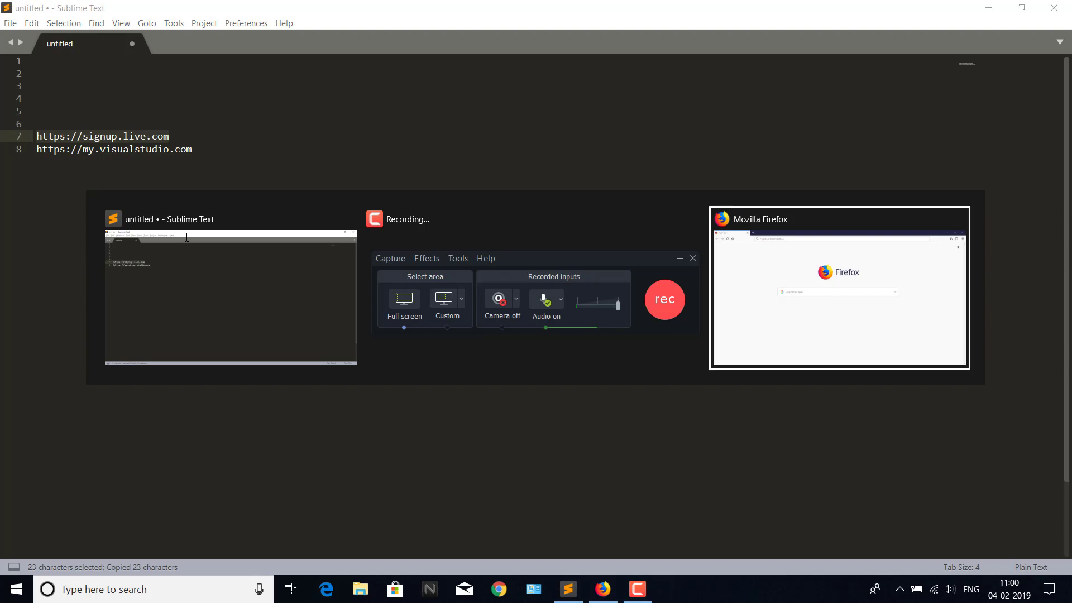
left_click(210, 44)
Open the Create account page and type a new outlook.com e-mail address, fixing typos.
key("ctrl+v")
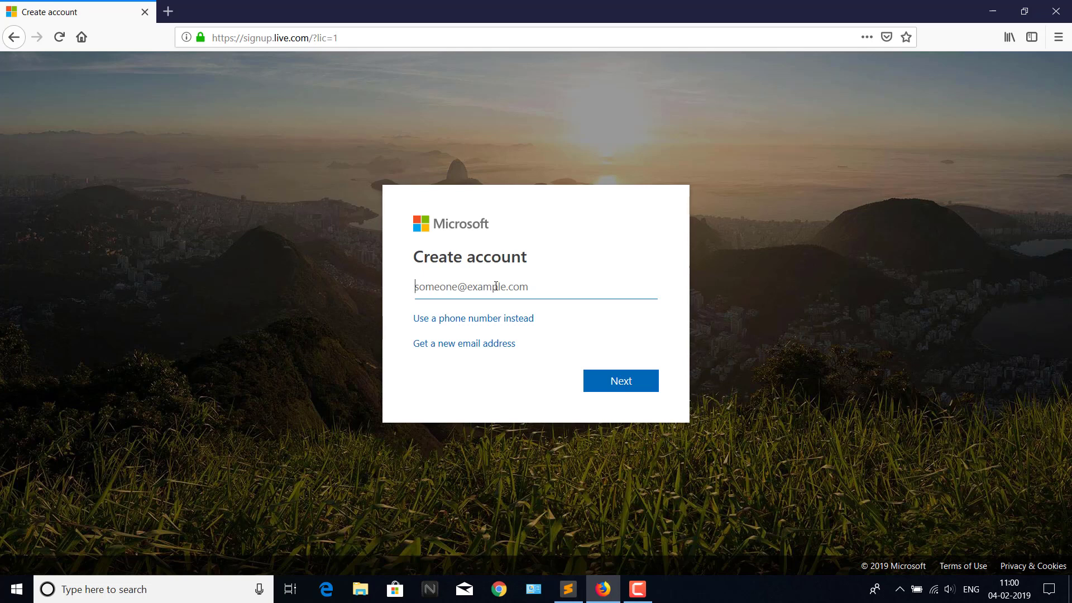
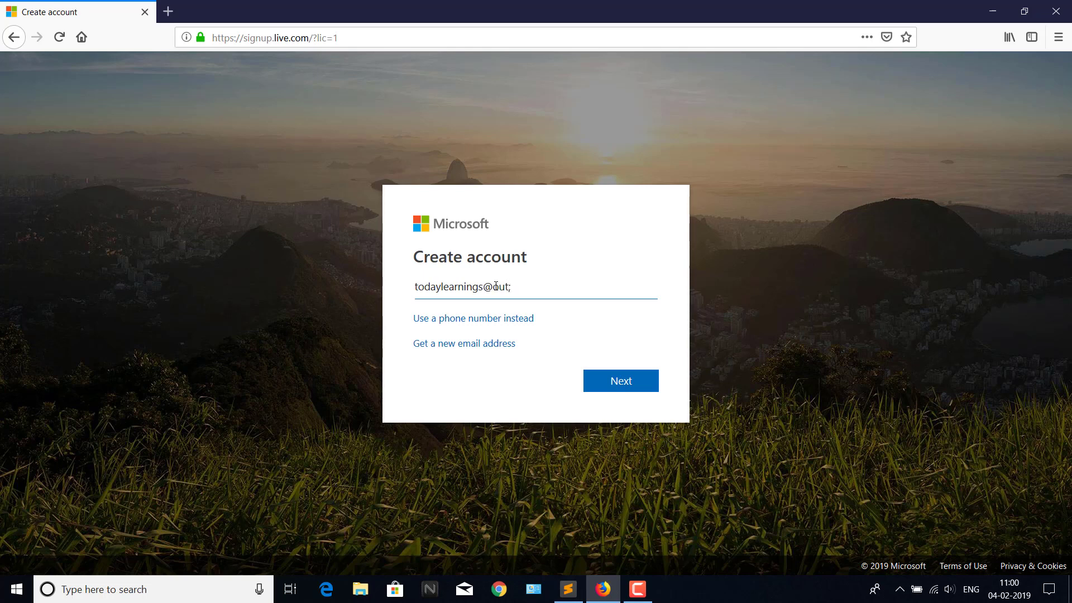
key("Num_Lock")
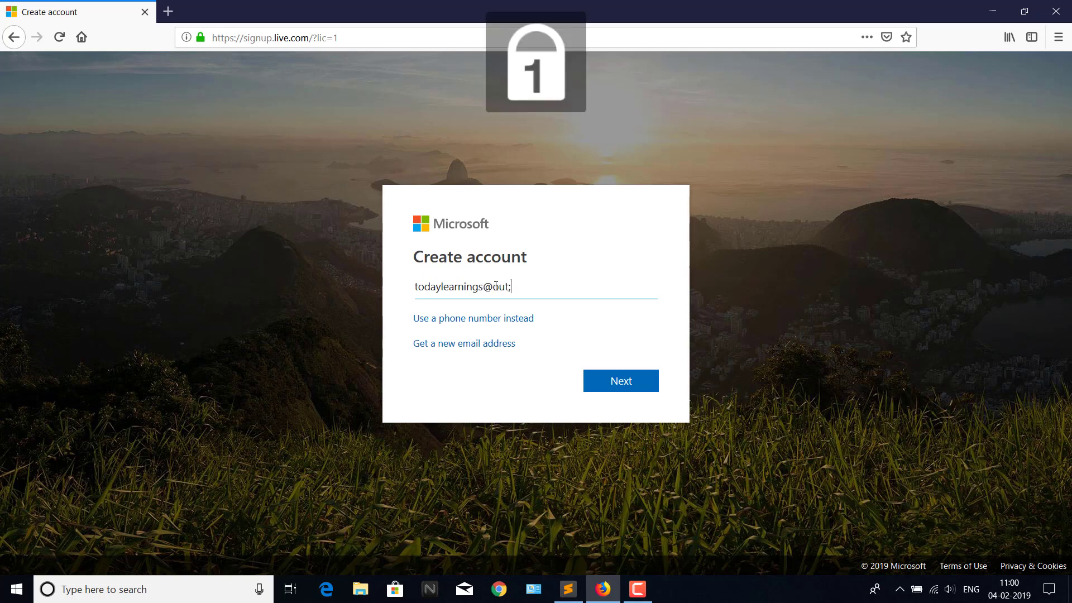
key("Num_Lock")
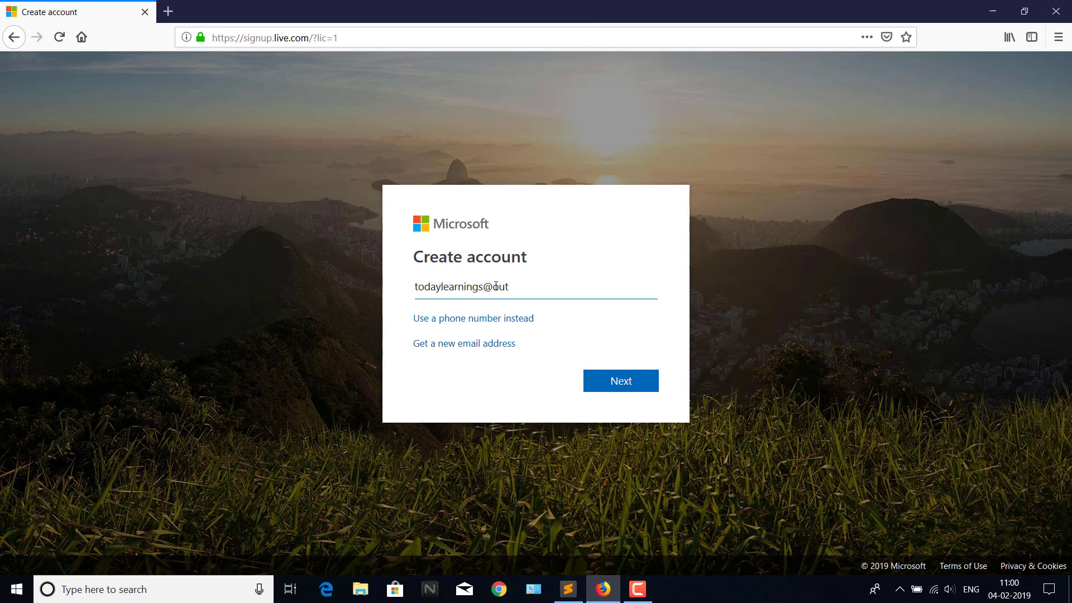
Insert 2019 just before the @ in the address and submit it.
left_click(479, 290)
type("2019")
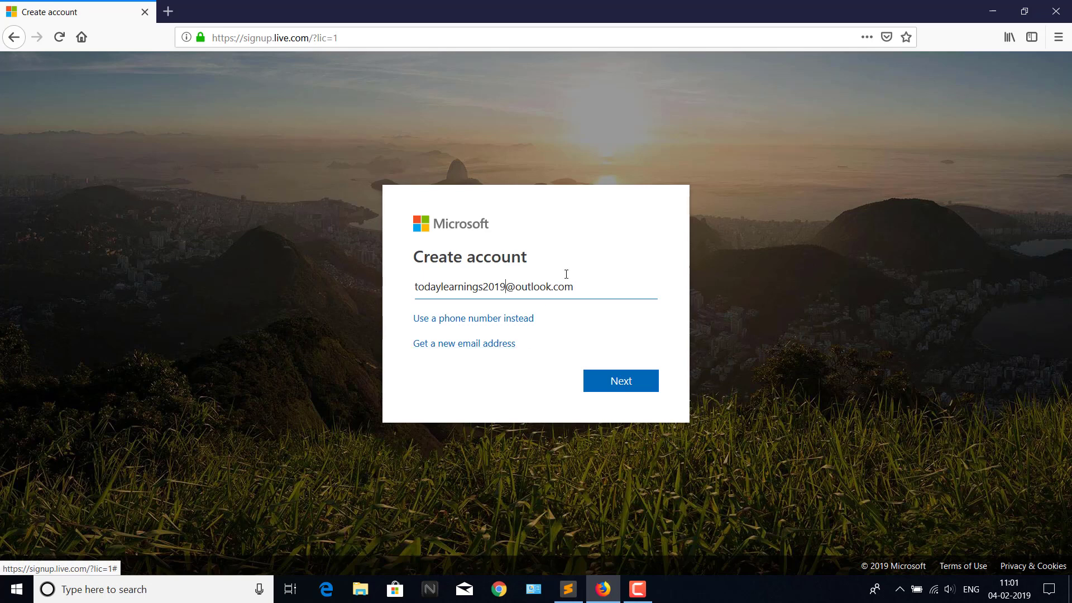
left_click(613, 370)
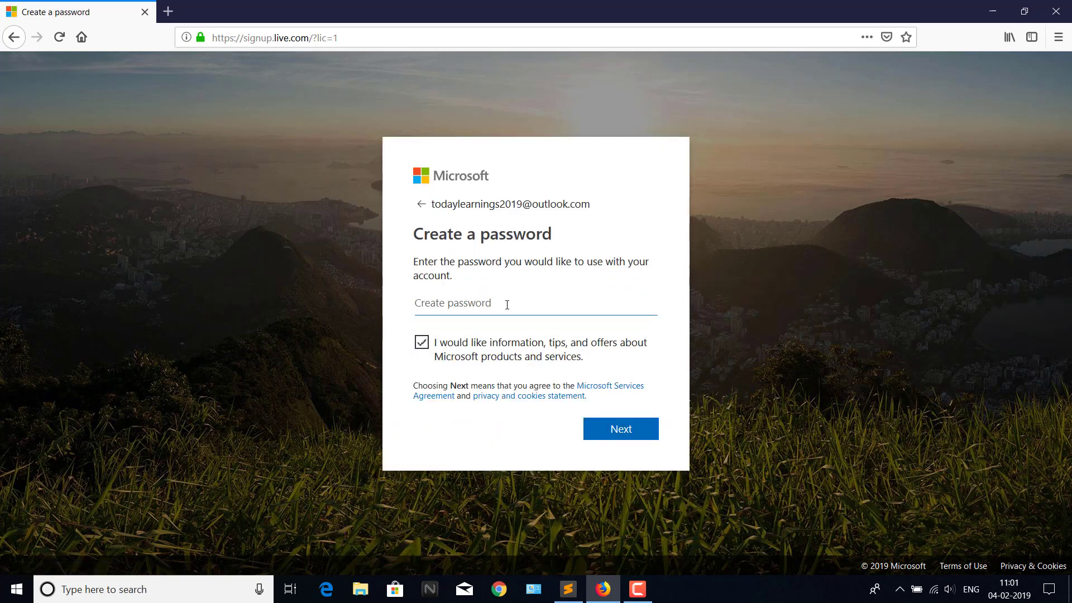
Set the account password, opt out of promotional emails, and skip saving the password.
type("•••••")
left_click(423, 343)
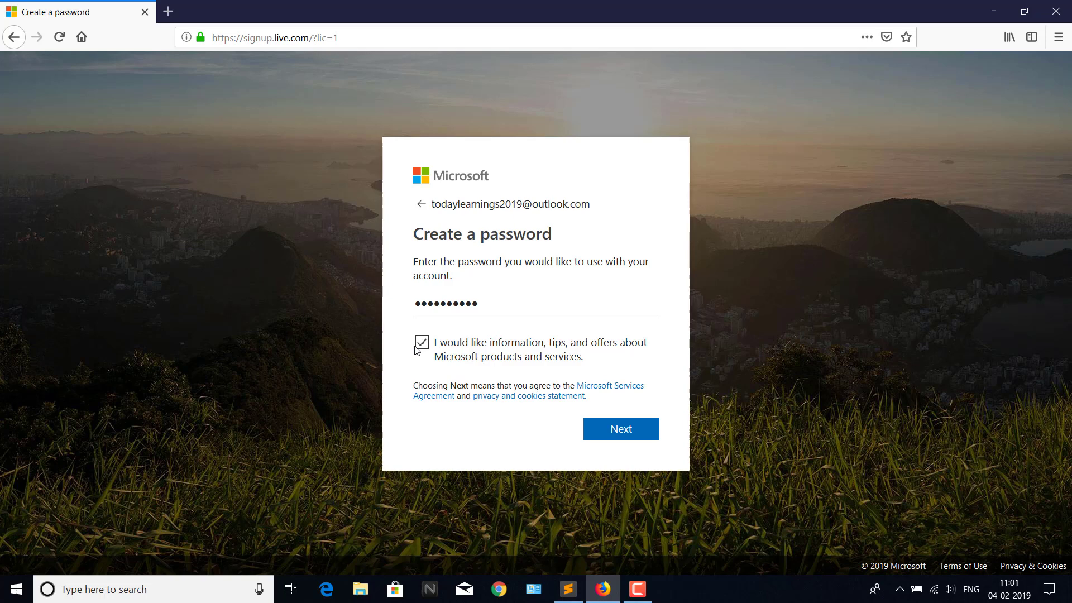
left_click(614, 433)
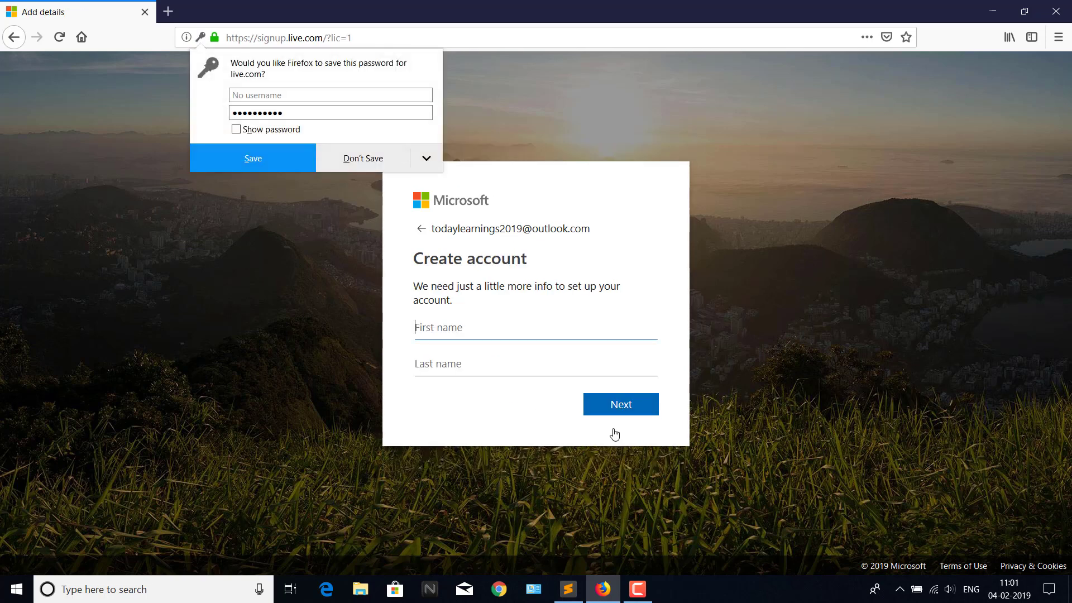
left_click(361, 159)
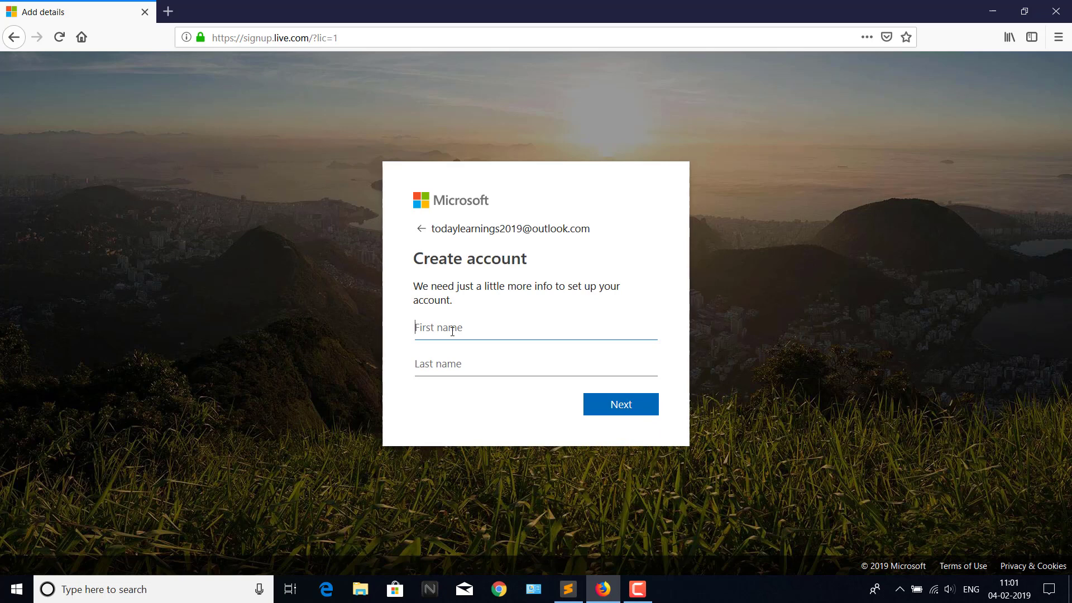
Fill in the first and last name, then highlight the new account's e-mail address.
key("ctrl+t")
key("ctrl+w")
type("today")
key("Tab")
type("le")
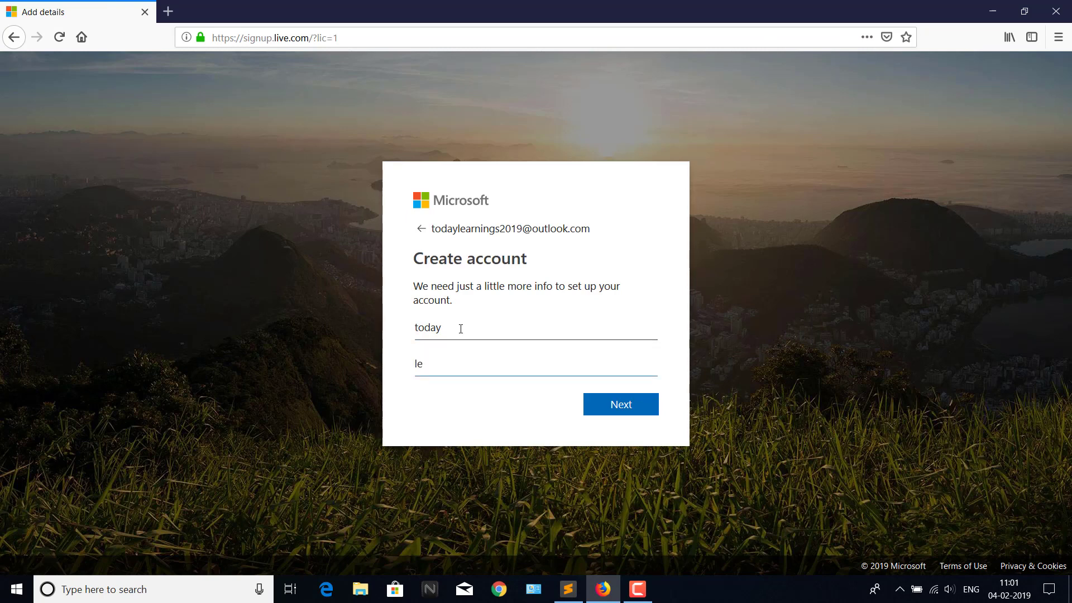
type("arnings")
left_click(435, 229)
left_click_drag(436, 229, 591, 221)
key("ctrl+c")
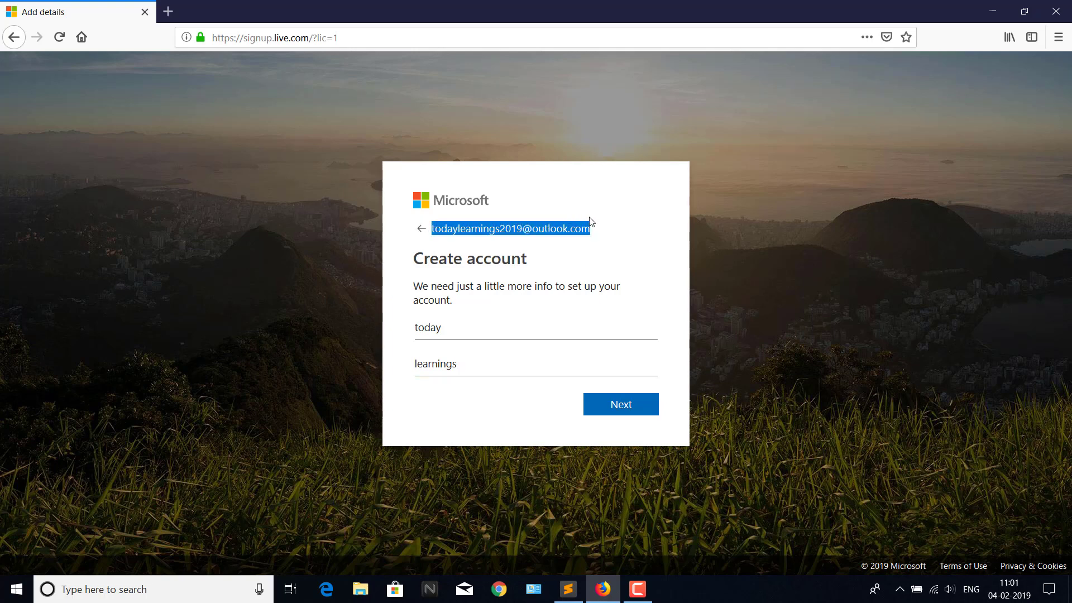
Submit the names and set the birthdate to June 7, 1990.
left_click(624, 414)
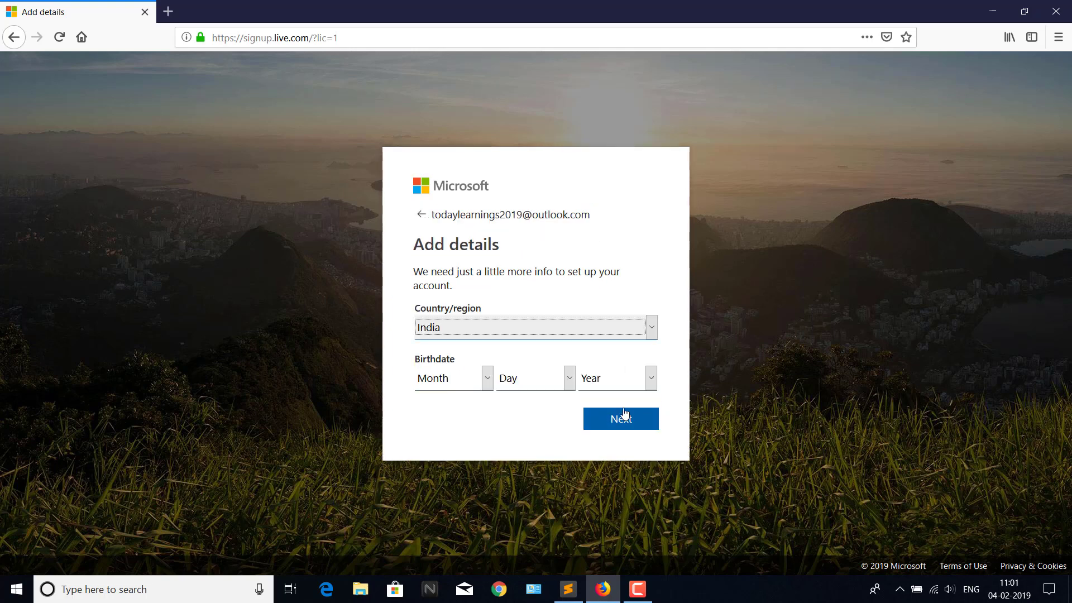
left_click(487, 377)
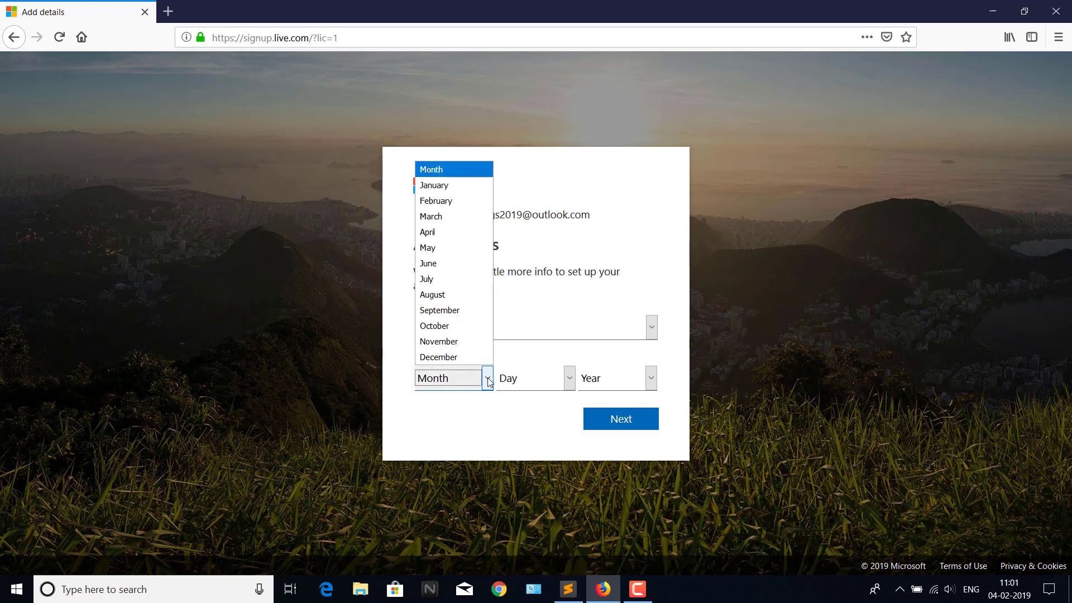
left_click(444, 263)
left_click(570, 378)
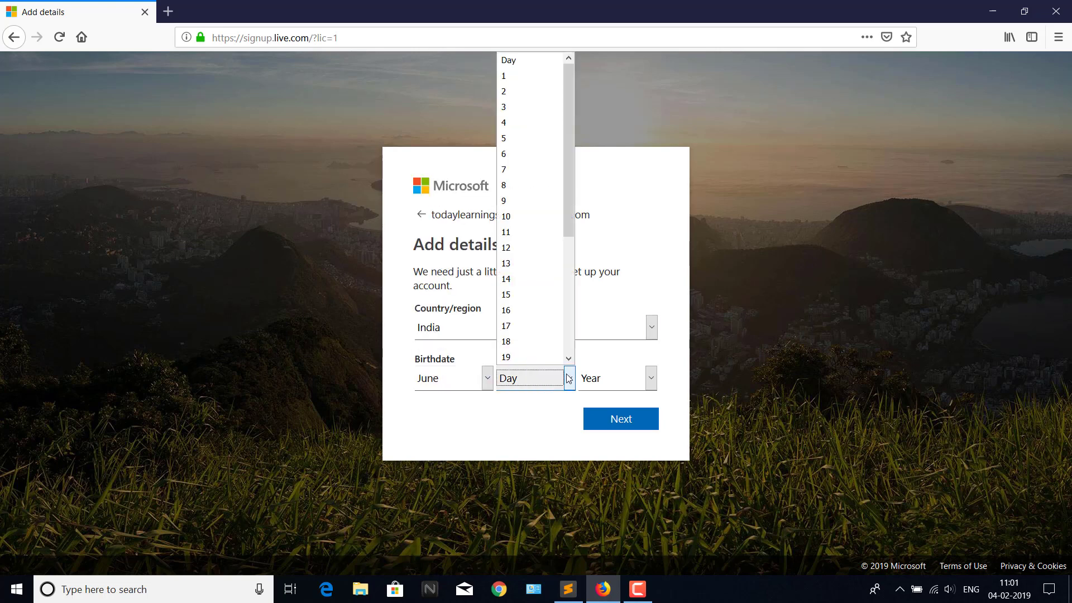
left_click(524, 169)
left_click(652, 378)
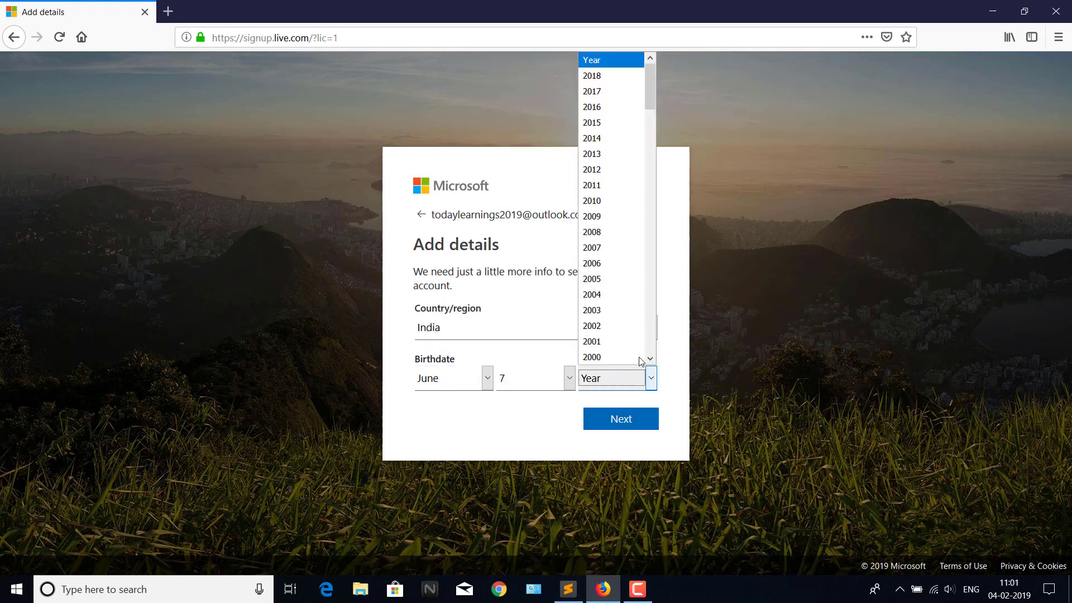
scroll(611, 231, "down", 5)
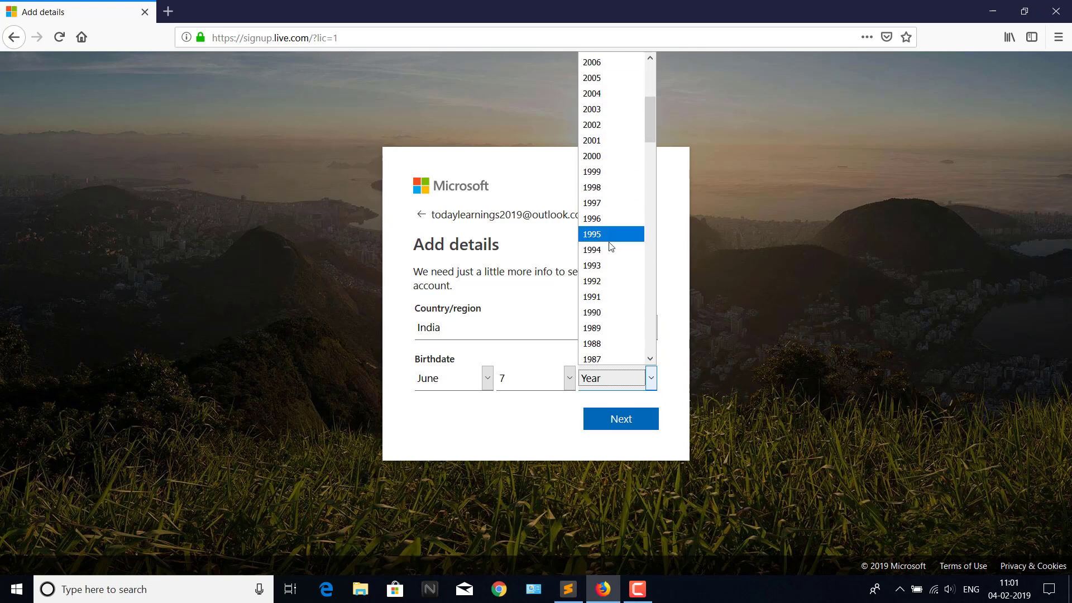
left_click(605, 310)
left_click(636, 423)
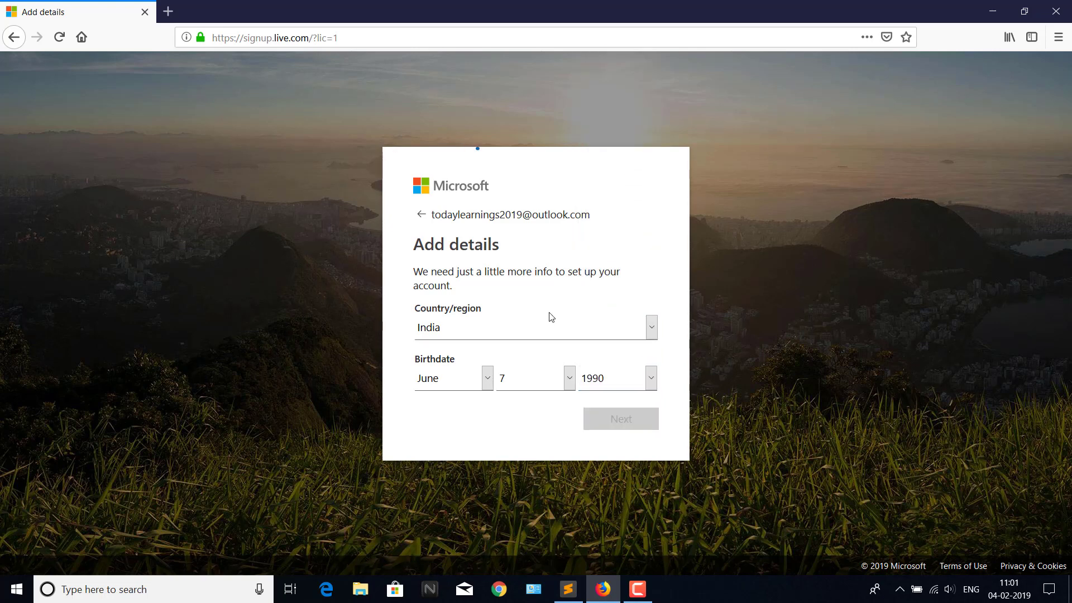
Enter the captcha characters and finish creating the account.
left_click(498, 385)
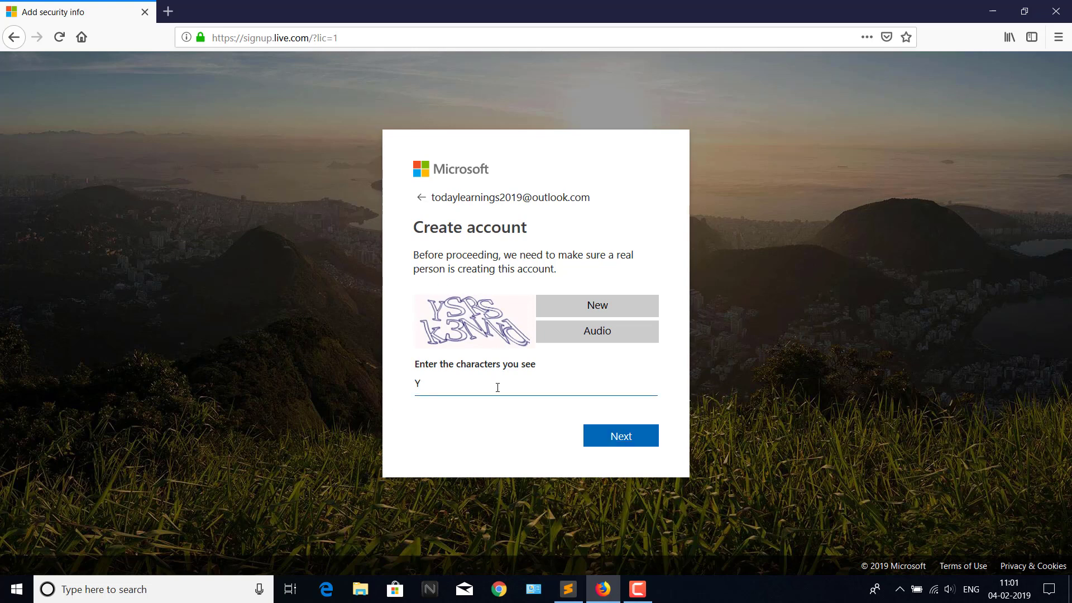
type("YSRSk3NNd")
left_click(606, 440)
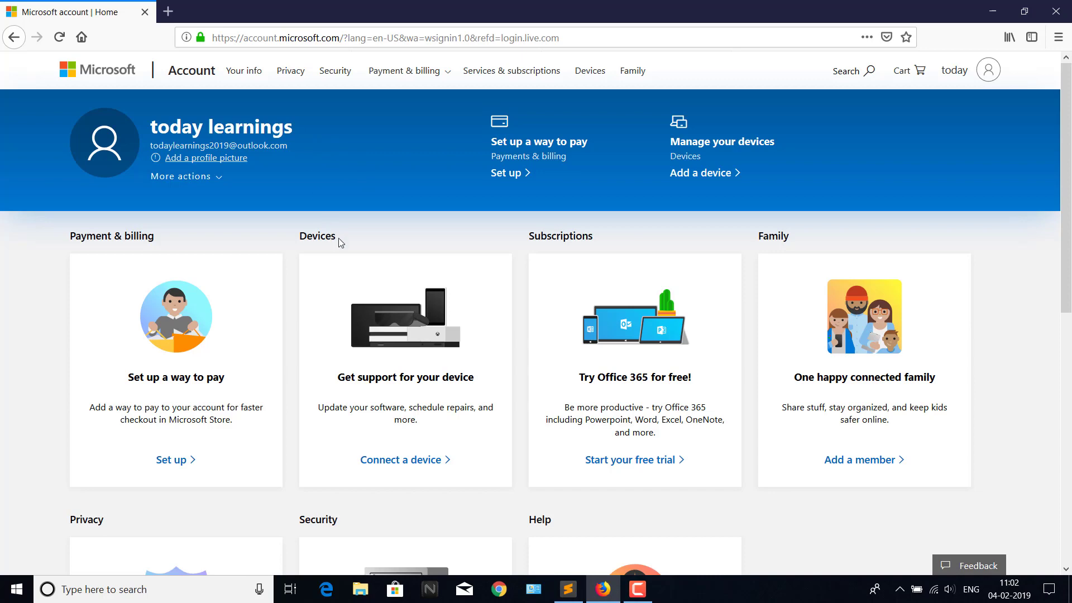
Open a new Firefox tab and enter my.visualstudio.com in its address bar.
key("alt+Tab")
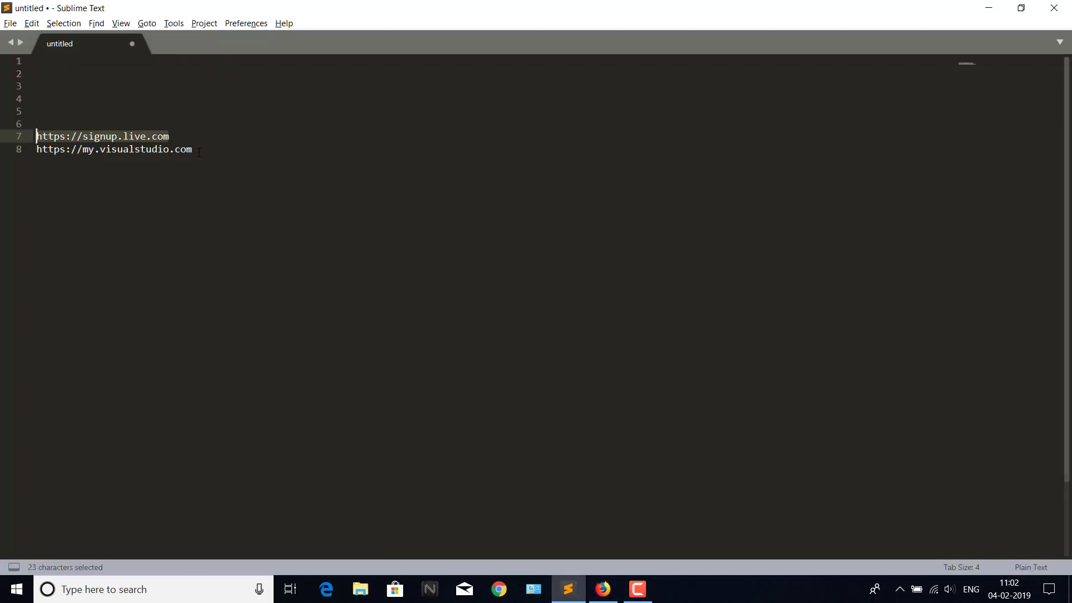
key("alt+Tab")
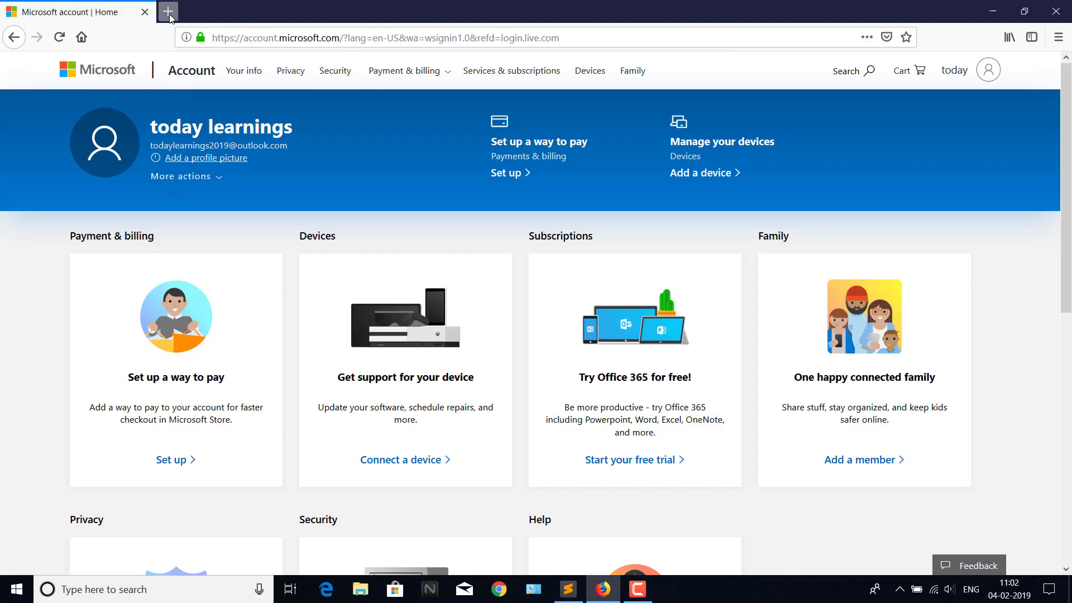
left_click(169, 11)
type("my.")
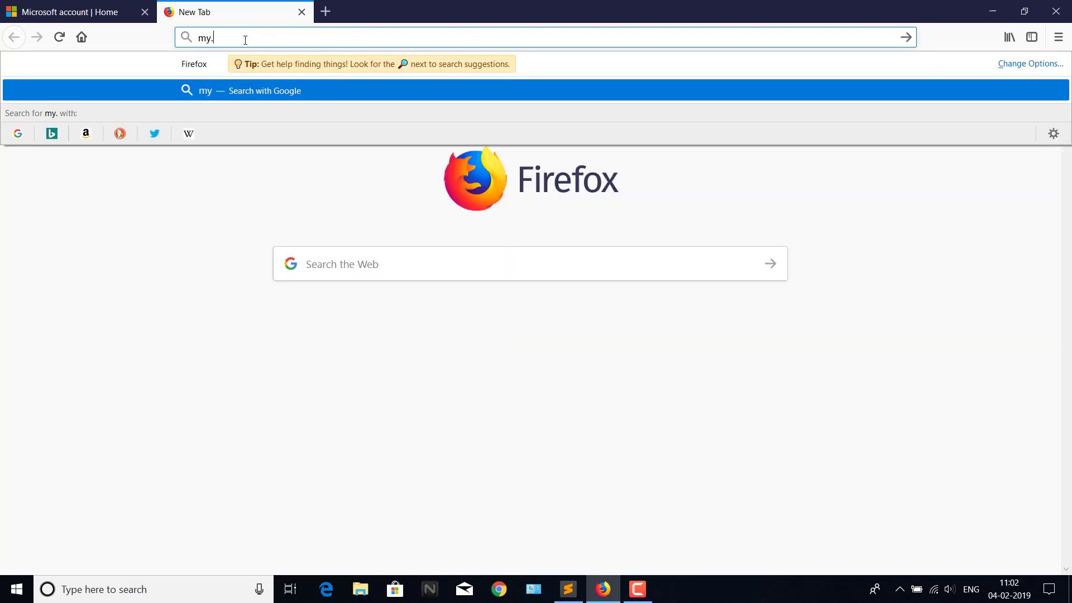
type("visu")
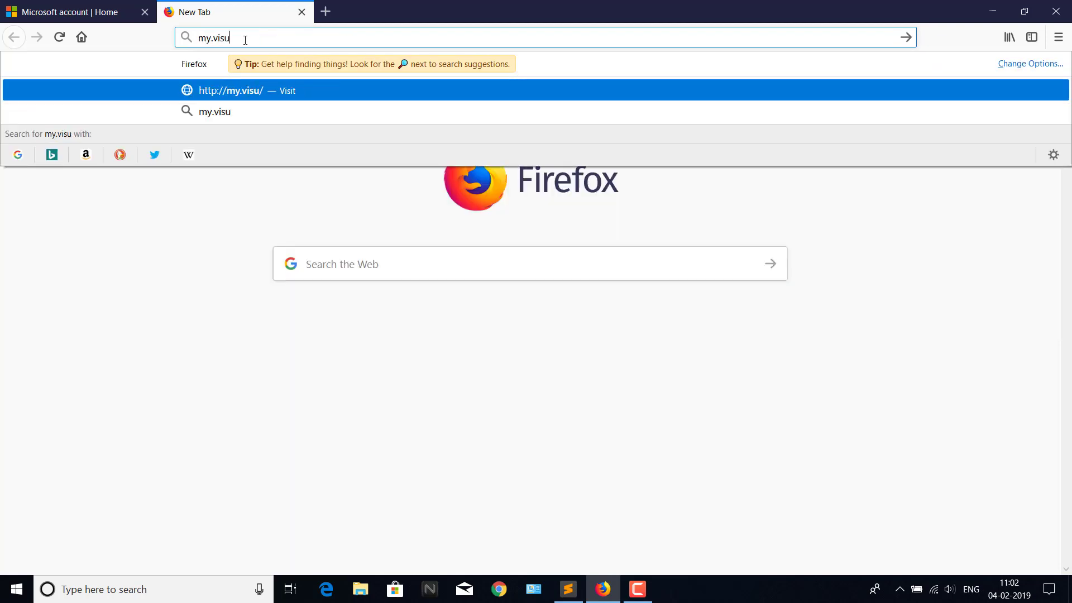
type("alstudio.")
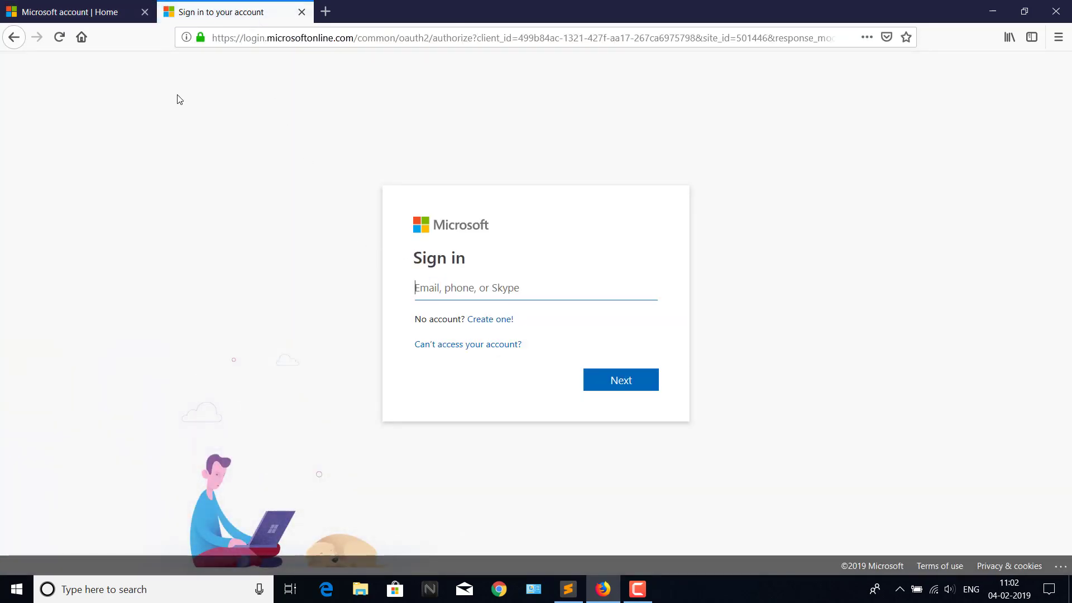
Sign in with the pasted account e-mail and choose not to be asked about staying signed in.
left_click(105, 14)
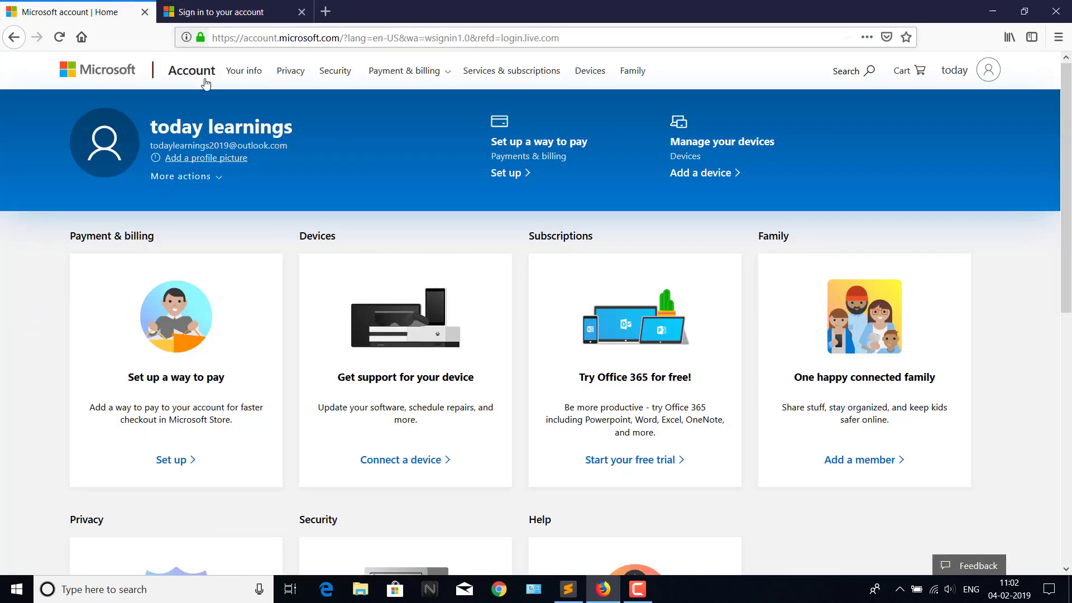
left_click(223, 12)
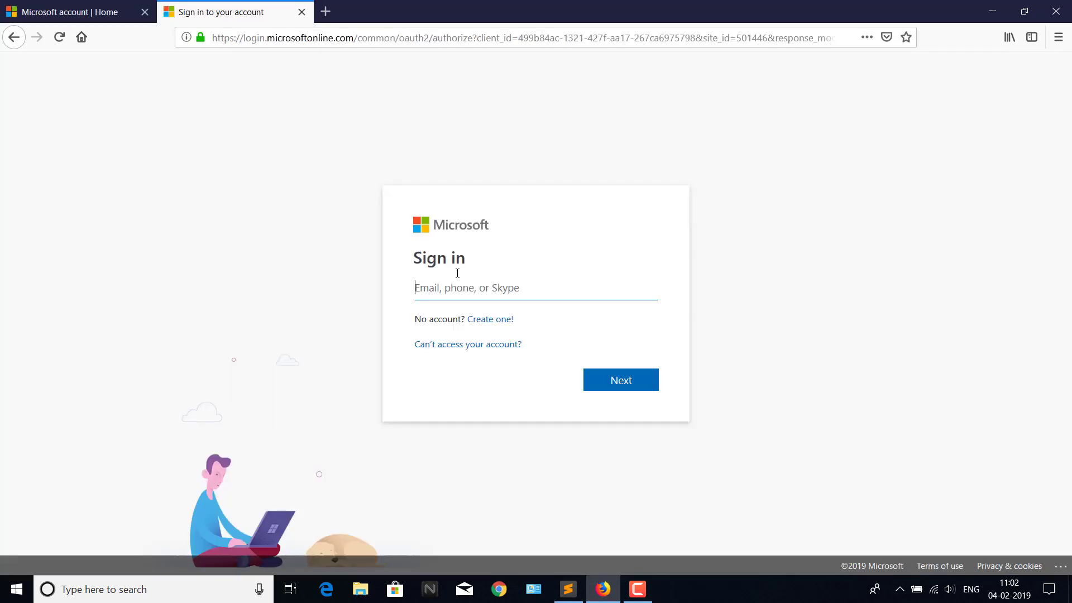
key("ctrl+v")
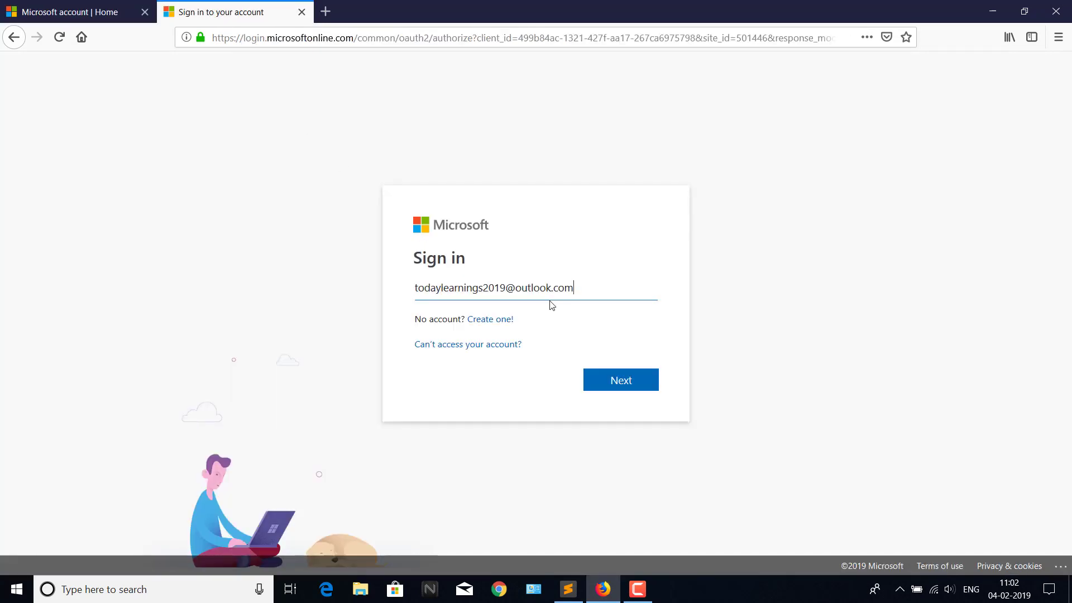
left_click(618, 380)
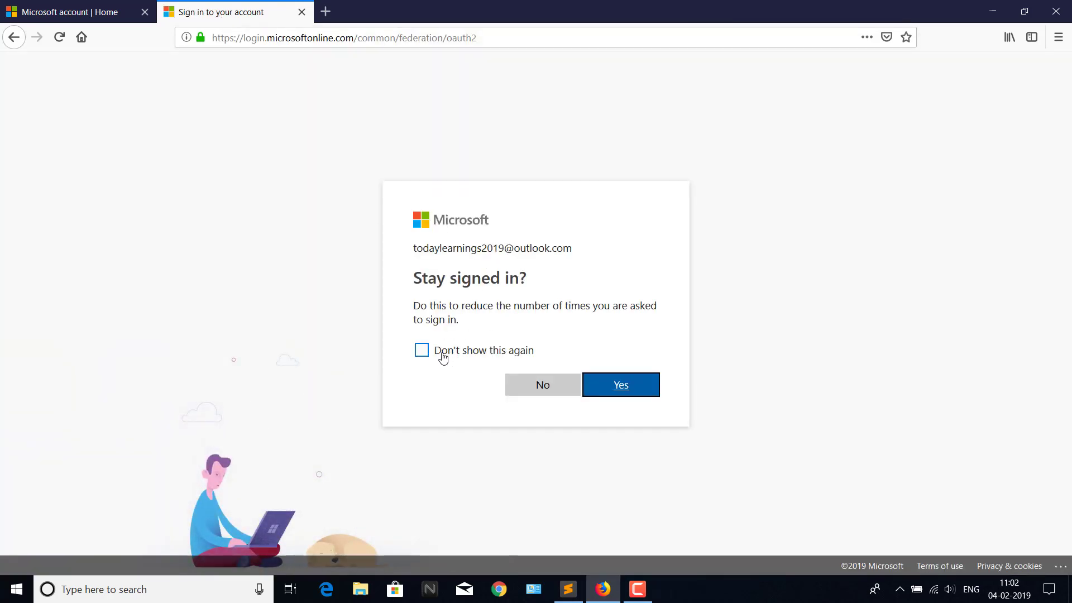
left_click(422, 351)
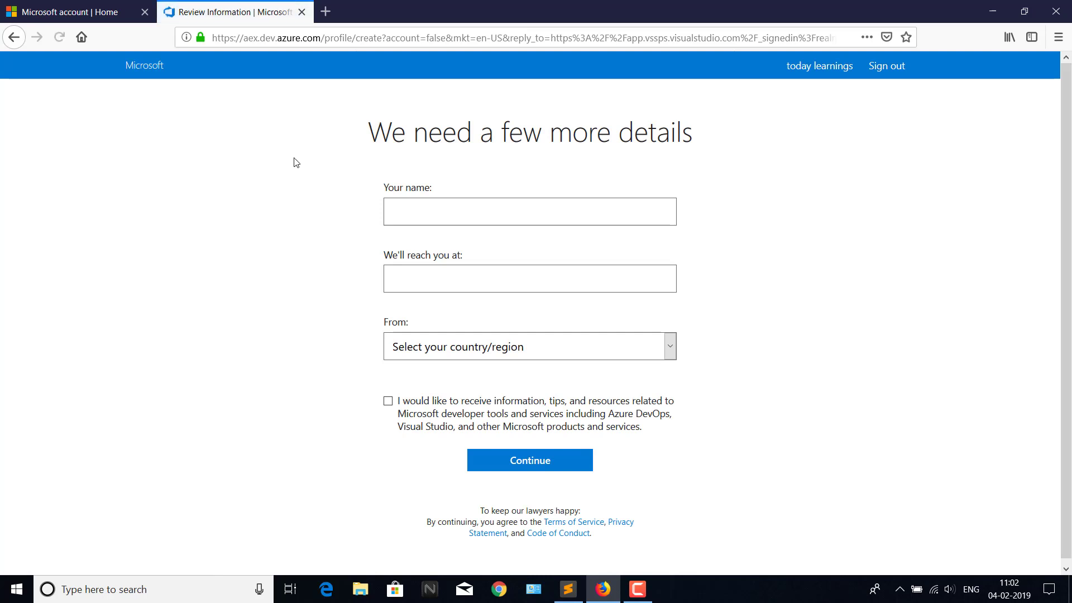
Continue past the profile details form and confirm joining Visual Studio Dev Essentials.
left_click(530, 463)
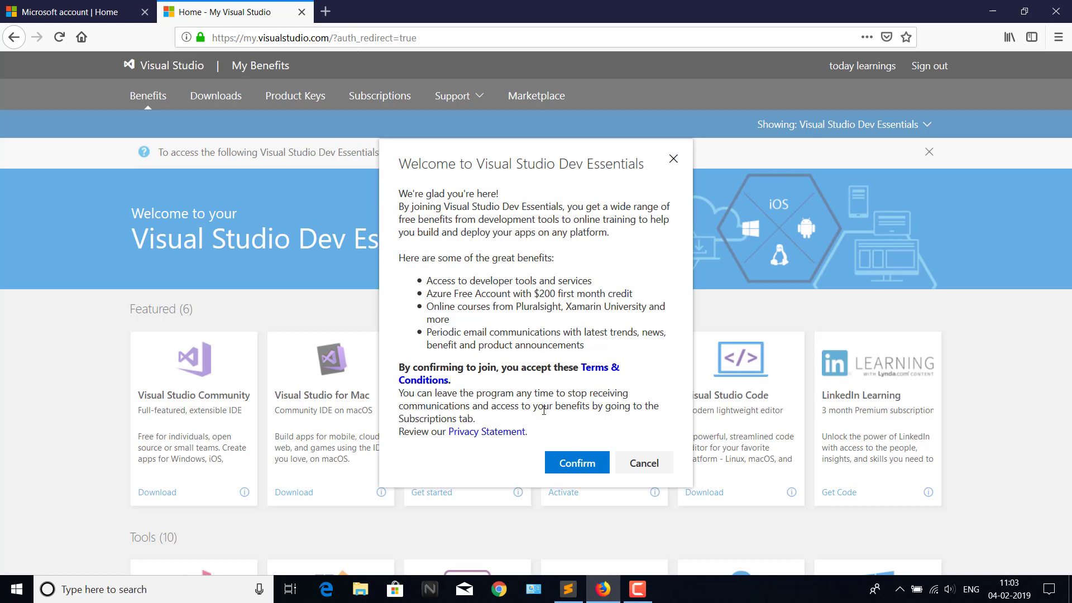
left_click(567, 460)
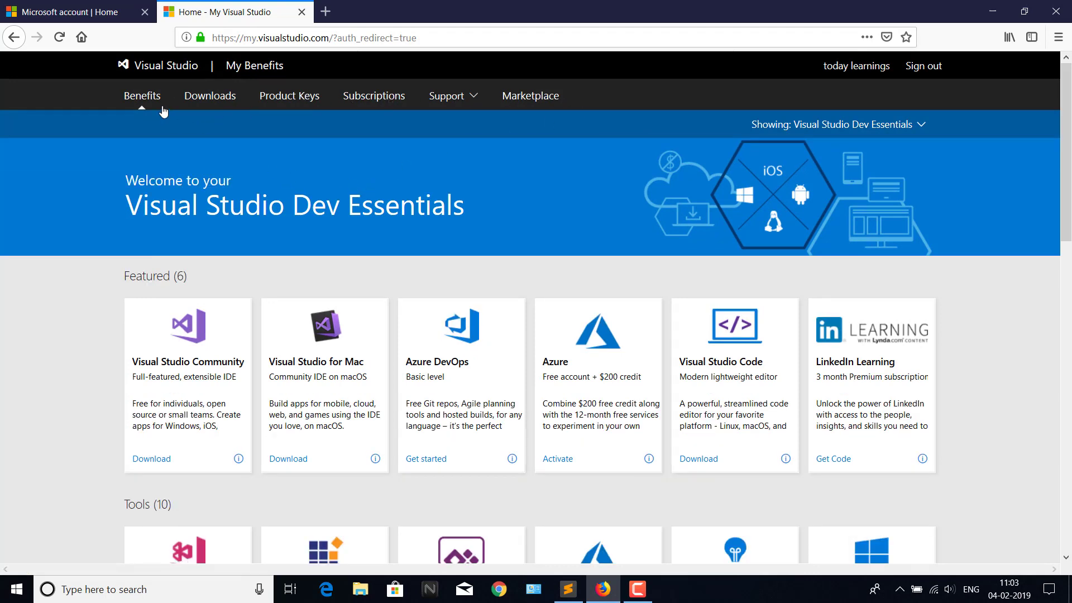
scroll(184, 324, "down", 2)
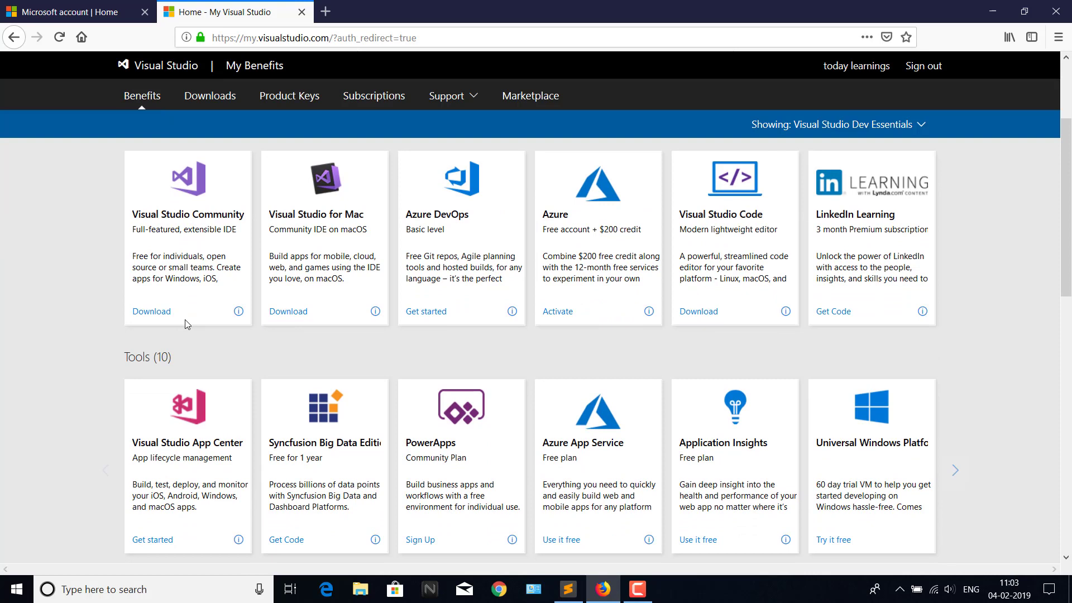
scroll(184, 324, "up", 1)
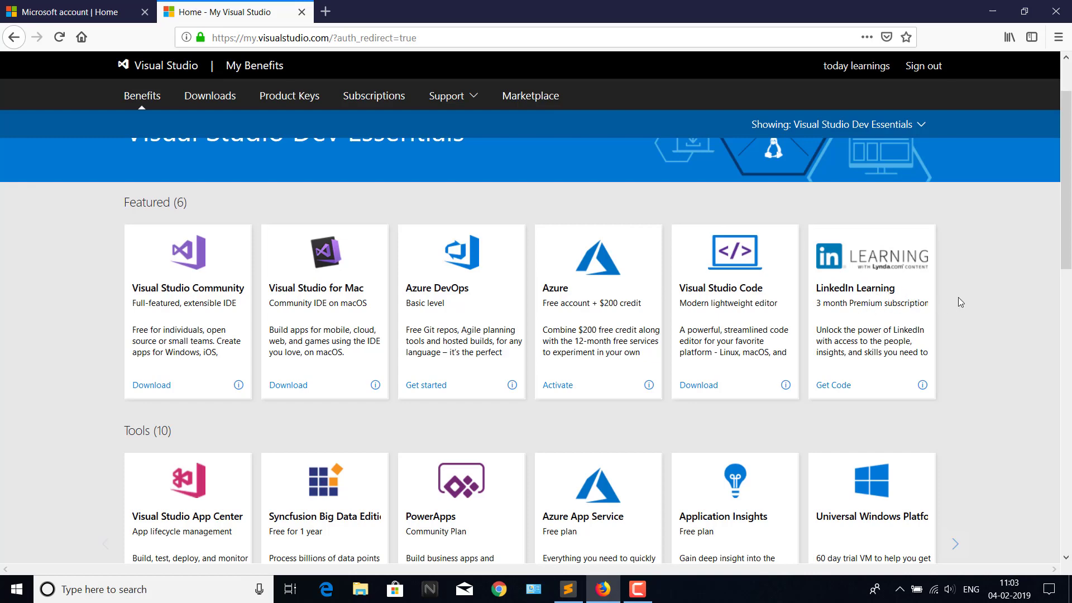
scroll(958, 302, "down", 6)
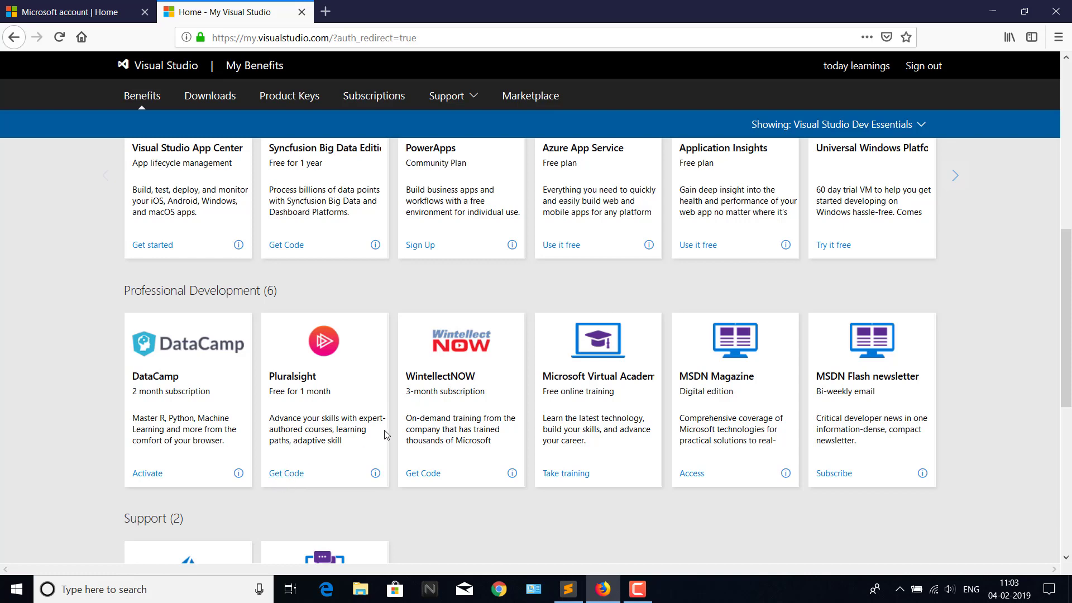
scroll(989, 354, "up", 1)
scroll(989, 354, "up", 8)
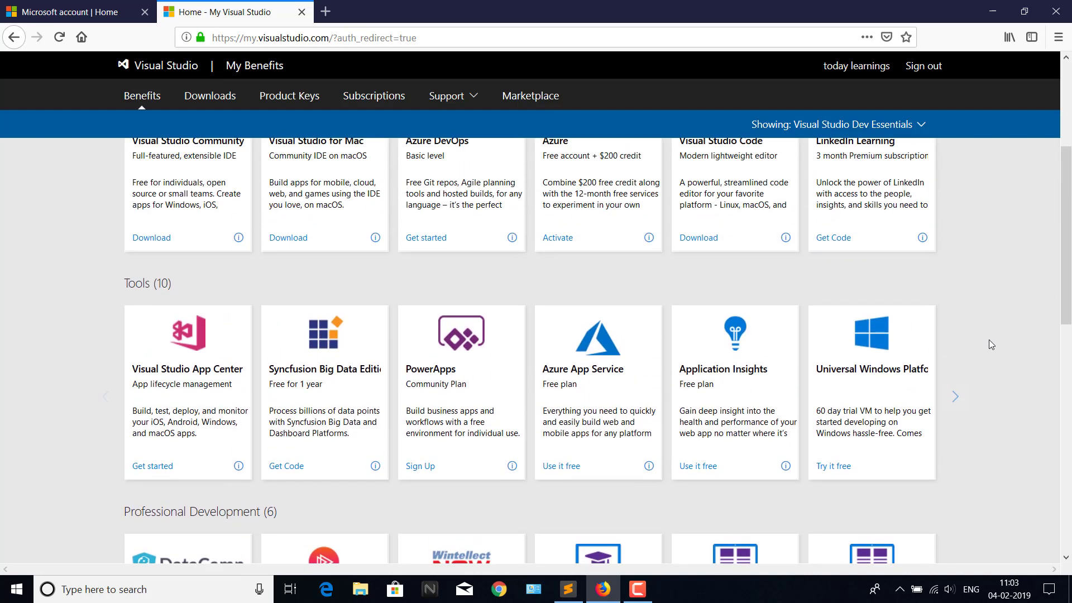
scroll(871, 300, "down", 6)
scroll(219, 449, "down", 5)
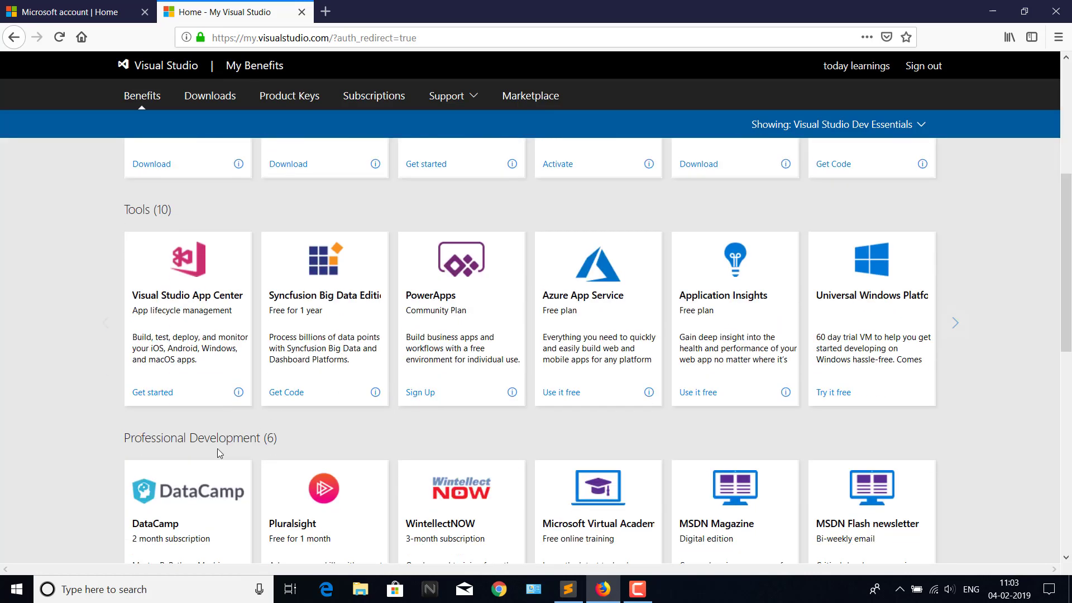
scroll(1004, 352, "down", 4)
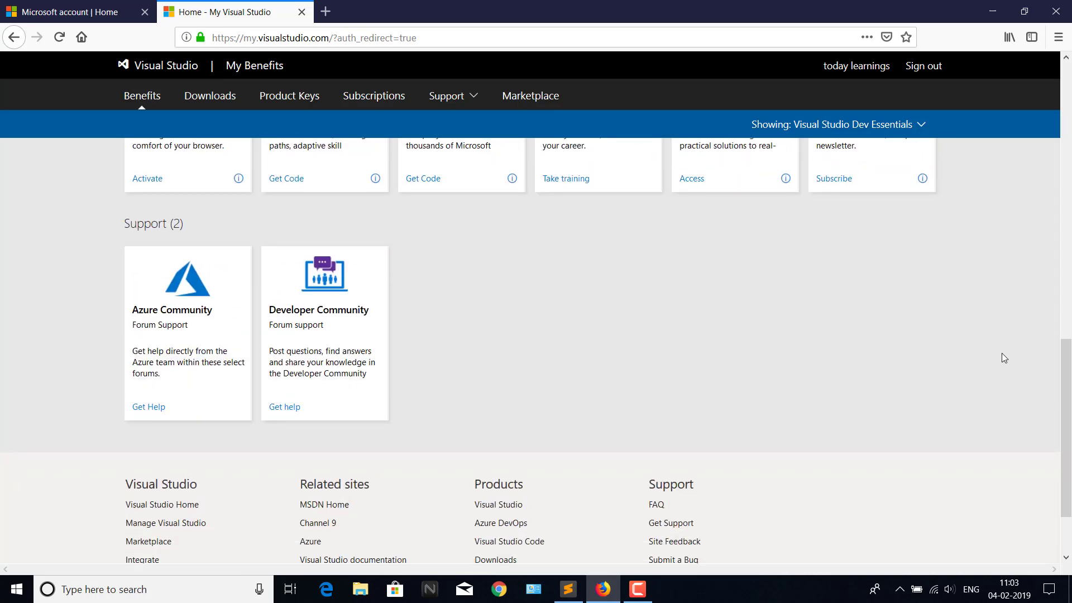
scroll(1001, 353, "up", 7)
scroll(1001, 353, "down", 3)
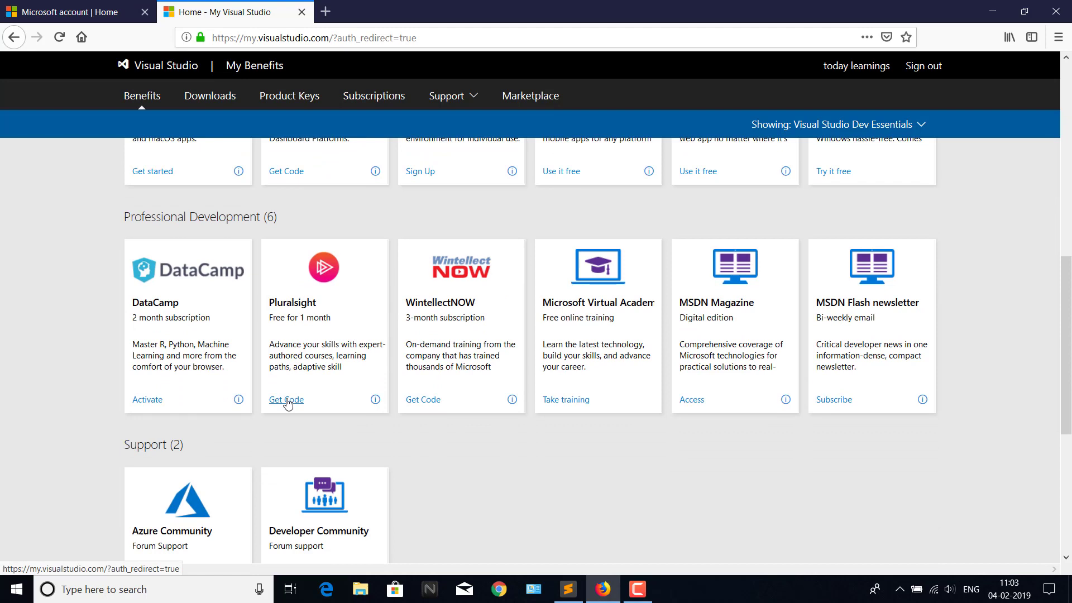
Claim the Pluralsight one-month free code and open its redemption form.
left_click(287, 399)
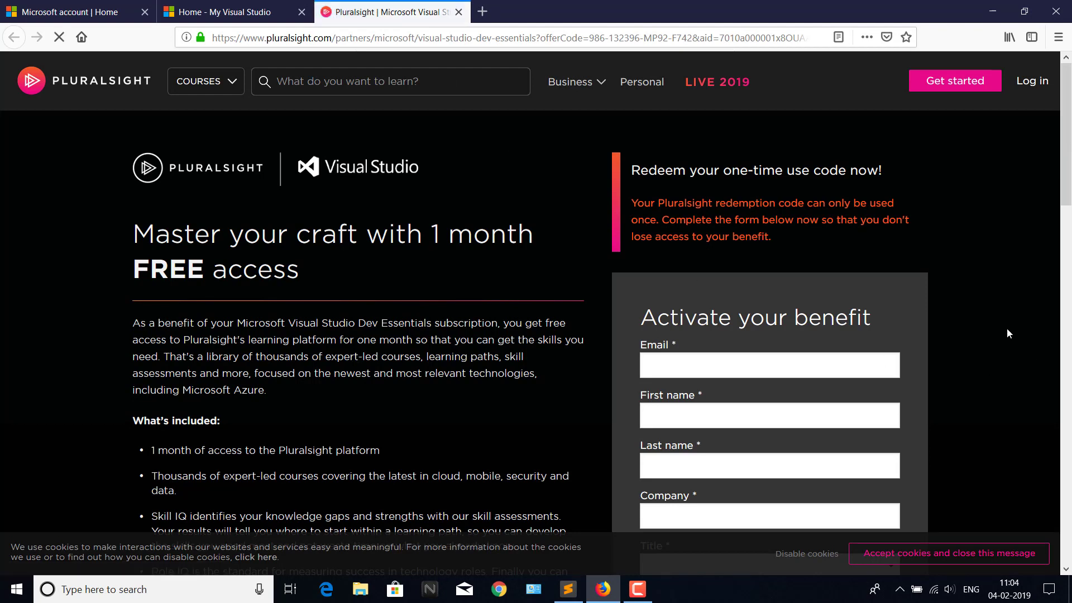
left_click(590, 37)
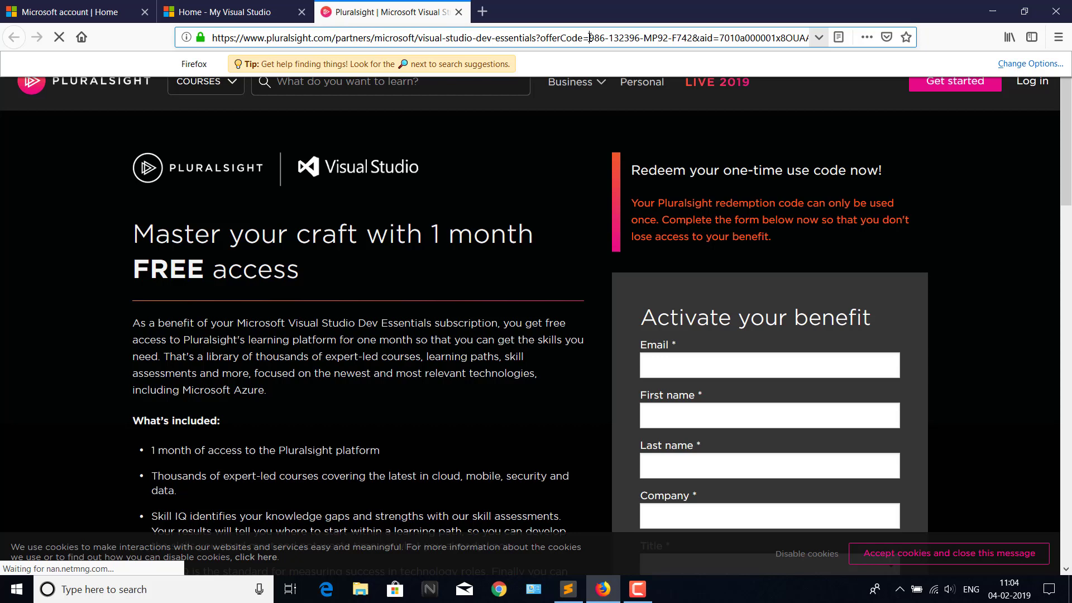
left_click(1023, 240)
scroll(1005, 252, "down", 4)
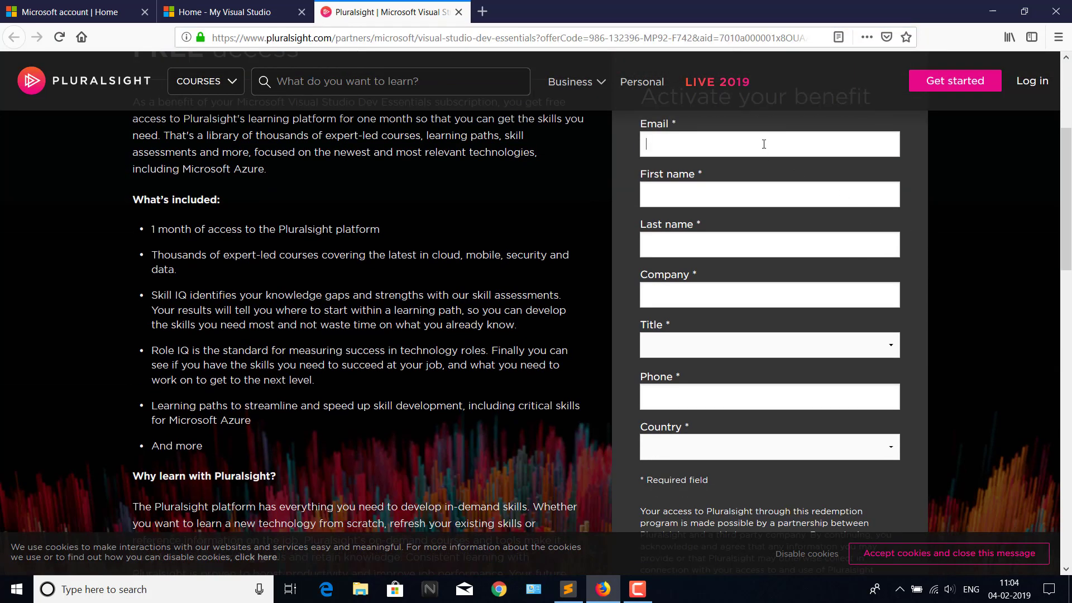
Fill in the e-mail, first and last name, company LL, and job title Student.
key("ctrl+v")
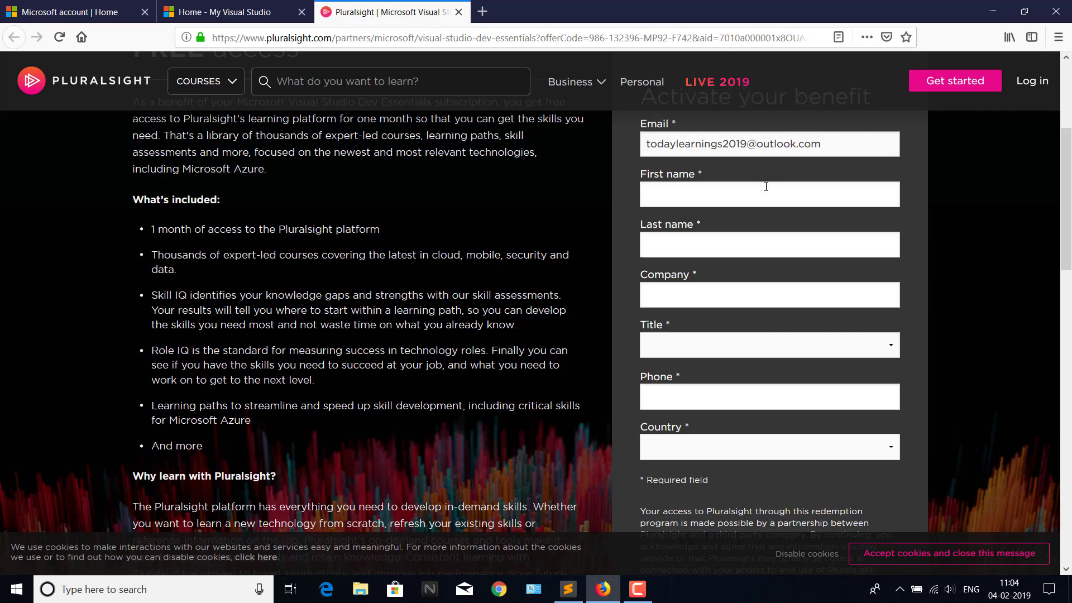
left_click(766, 189)
type("Today")
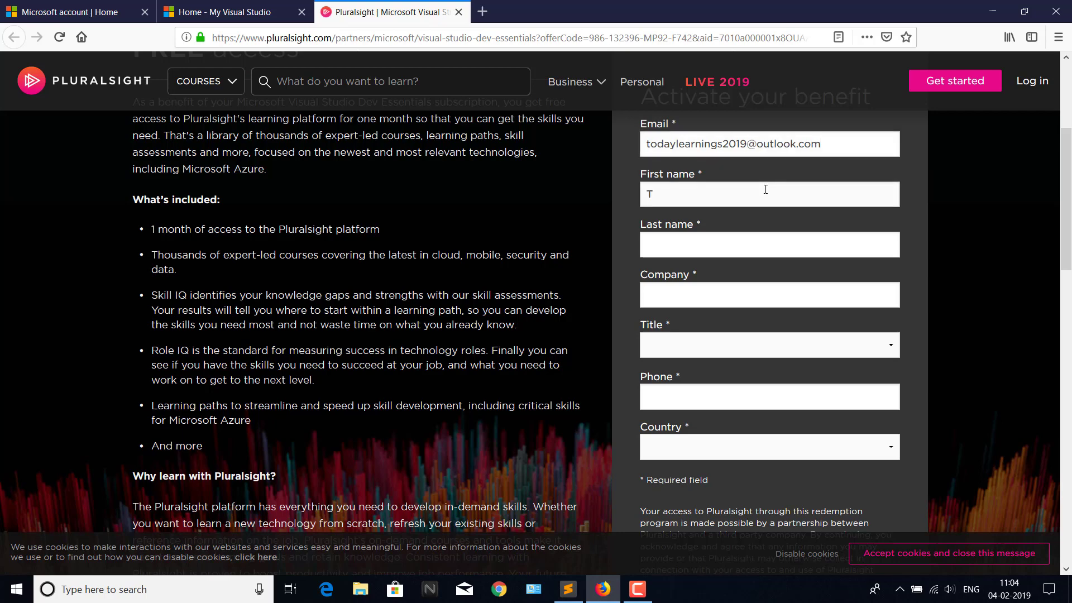
key("Tab")
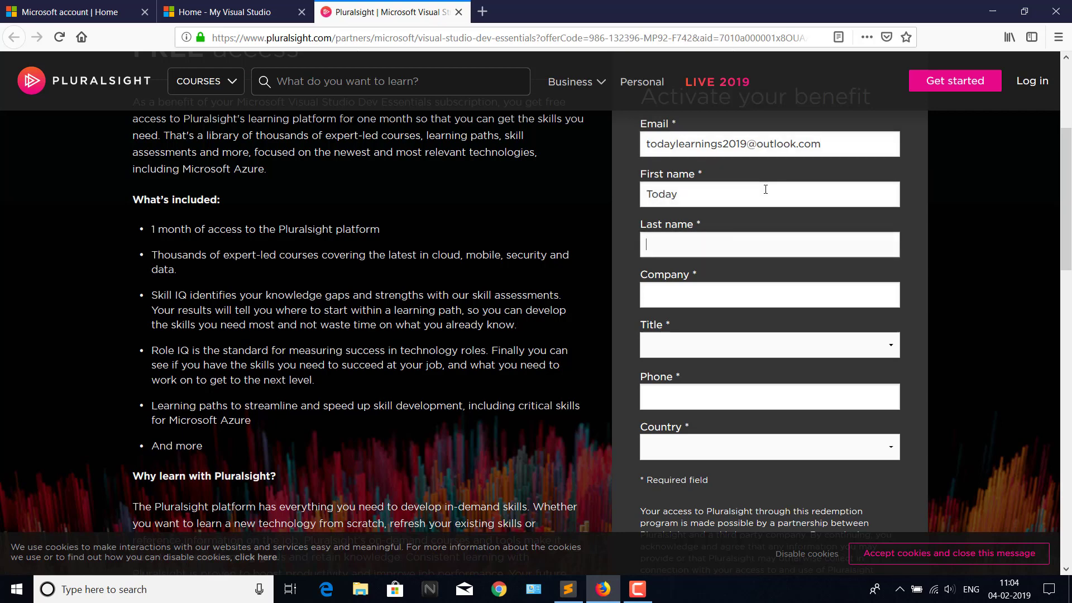
type("Learnings")
left_click(745, 298)
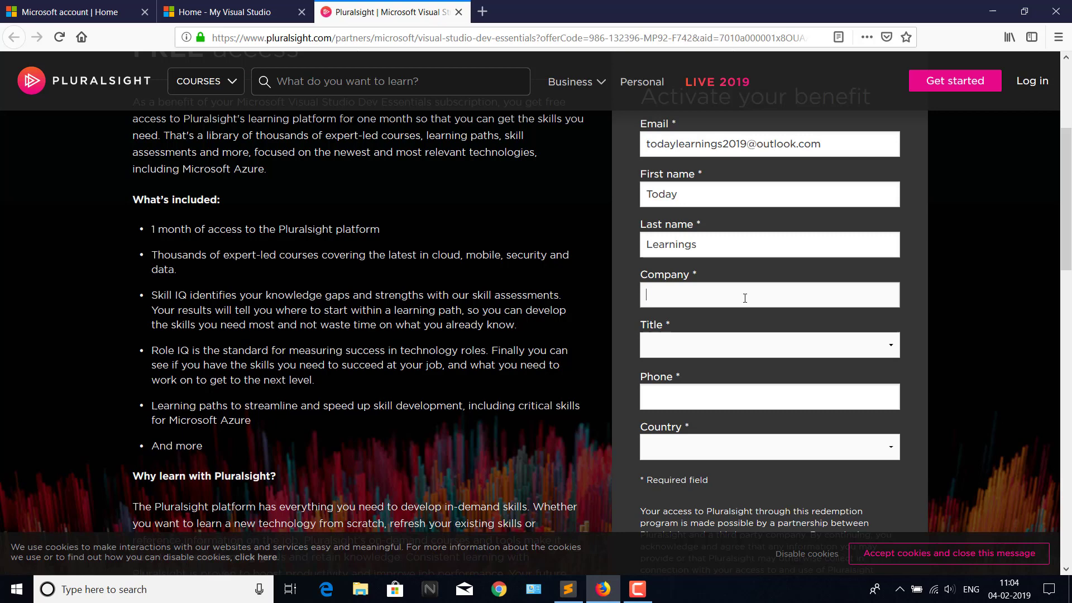
type("LLC")
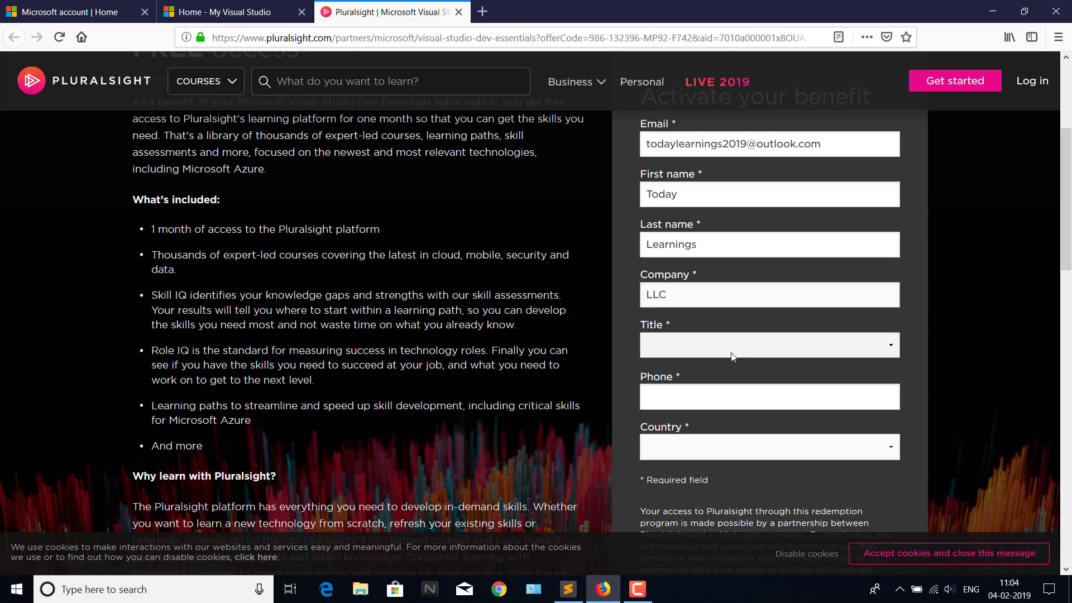
left_click(729, 353)
left_click(691, 480)
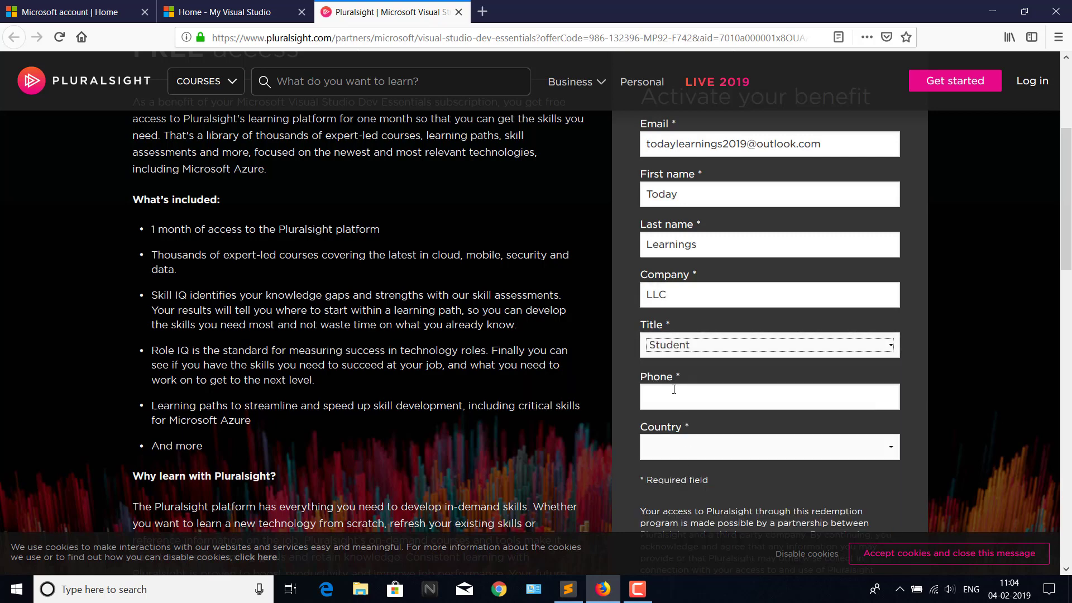
Enter the phone number, choose India as country, accept the terms, and activate the benefit.
left_click(674, 397)
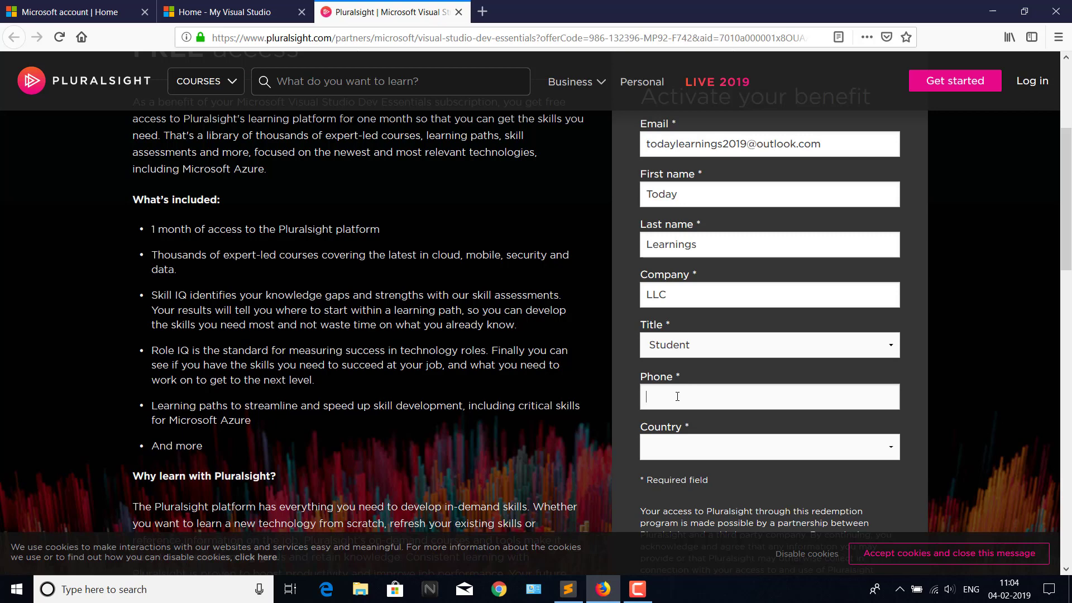
type("9999999999")
left_click(682, 453)
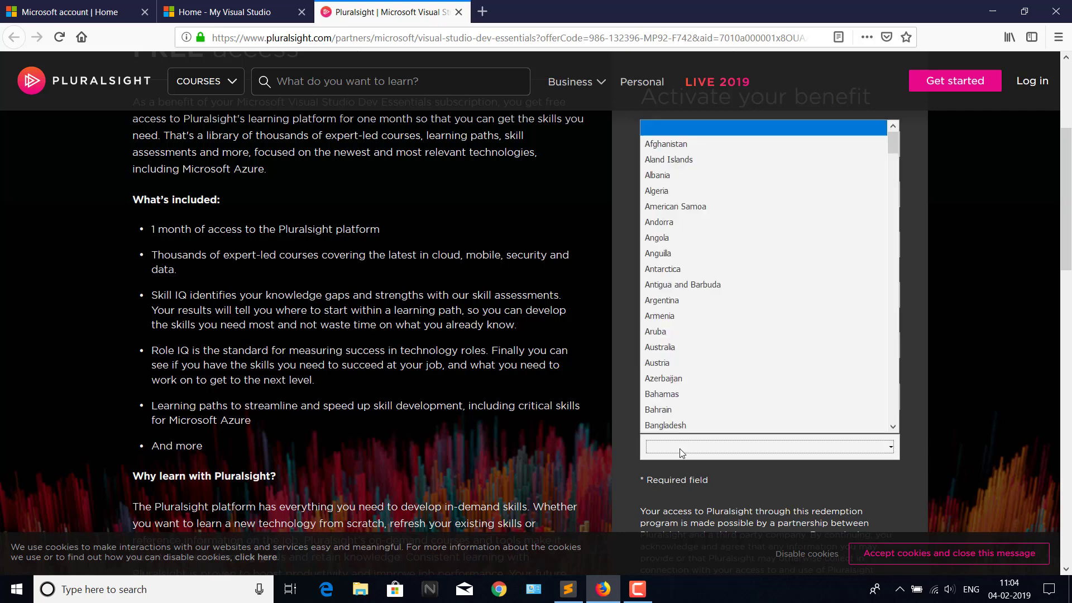
type("india")
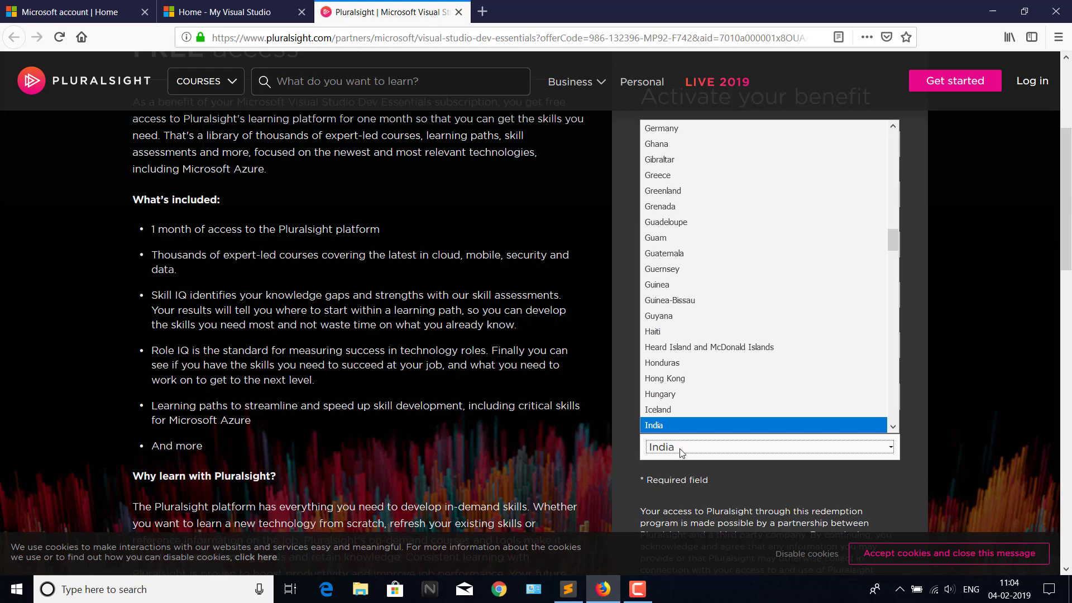
key("Return")
scroll(680, 452, "down", 4)
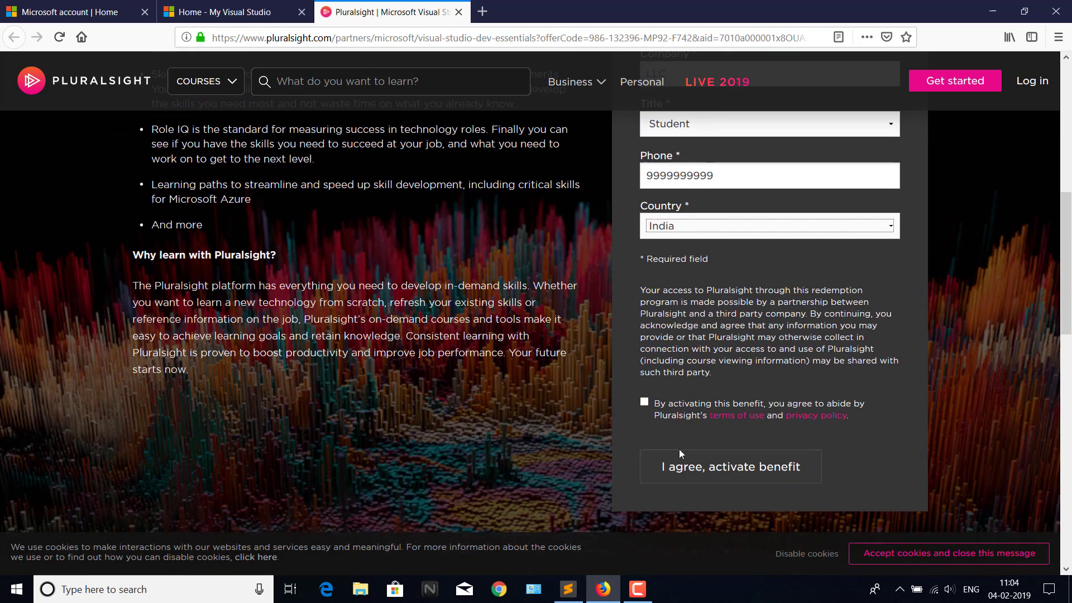
left_click(645, 403)
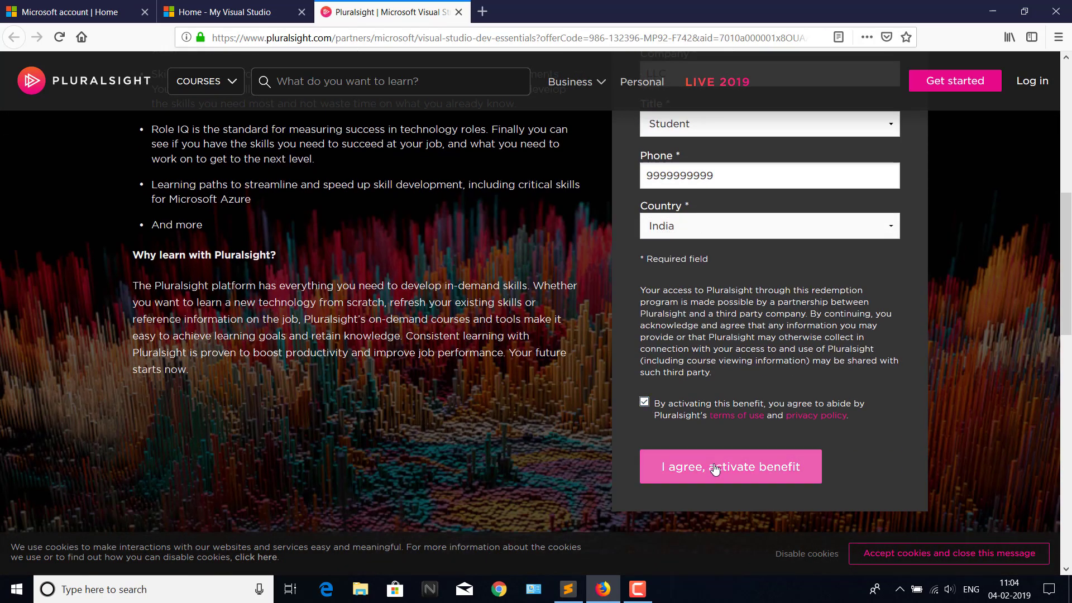
left_click(716, 468)
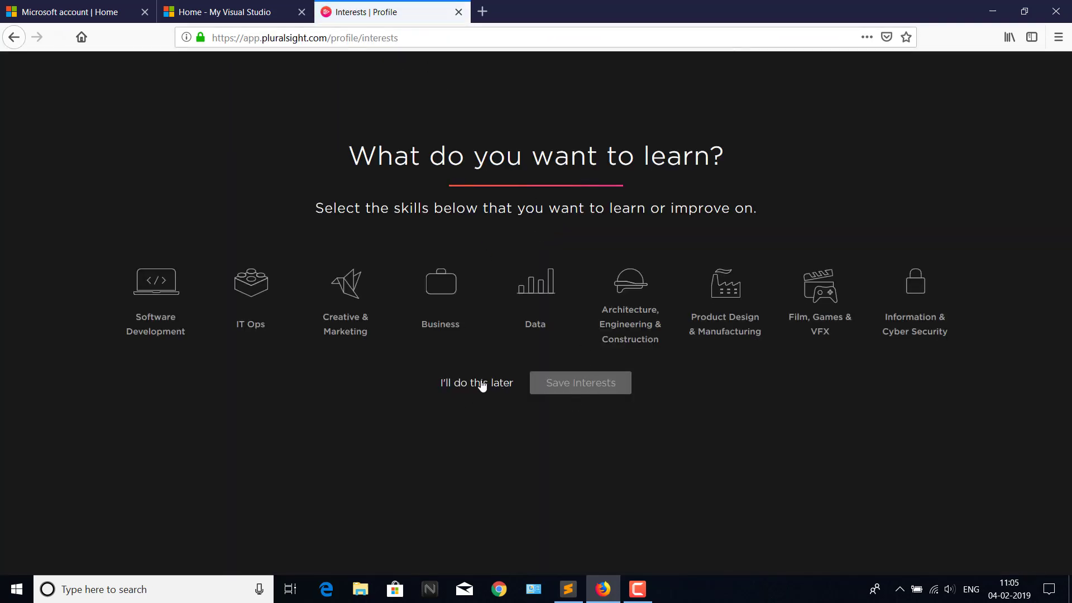
Choose 'I'll do this later' to skip picking learning interests.
left_click(482, 384)
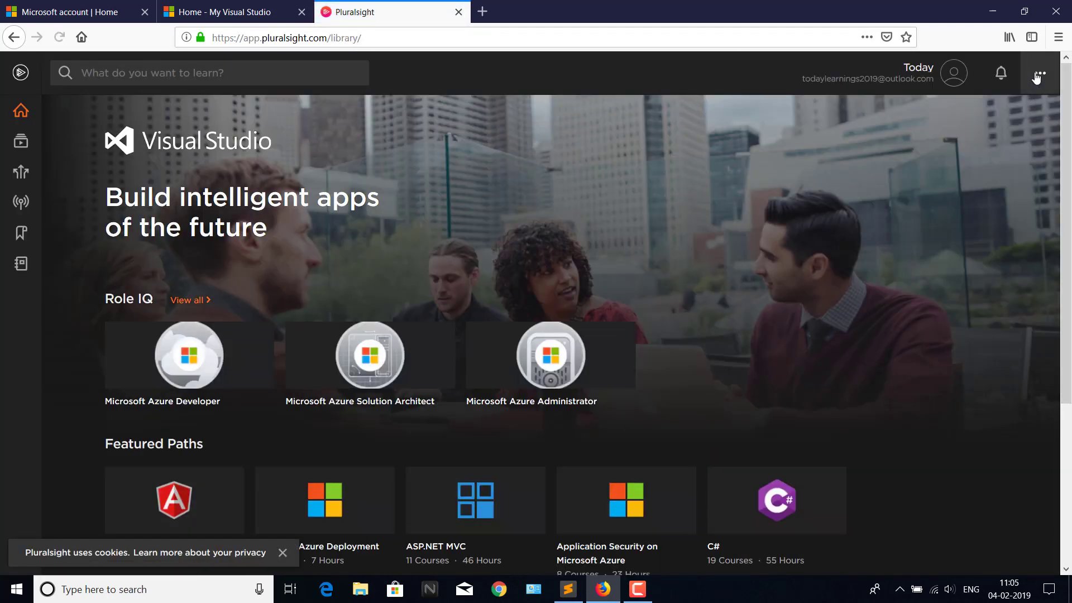
Go to Account > Subscription & Billing and check the Individual Microsoft subscription's expiry date.
left_click(1040, 74)
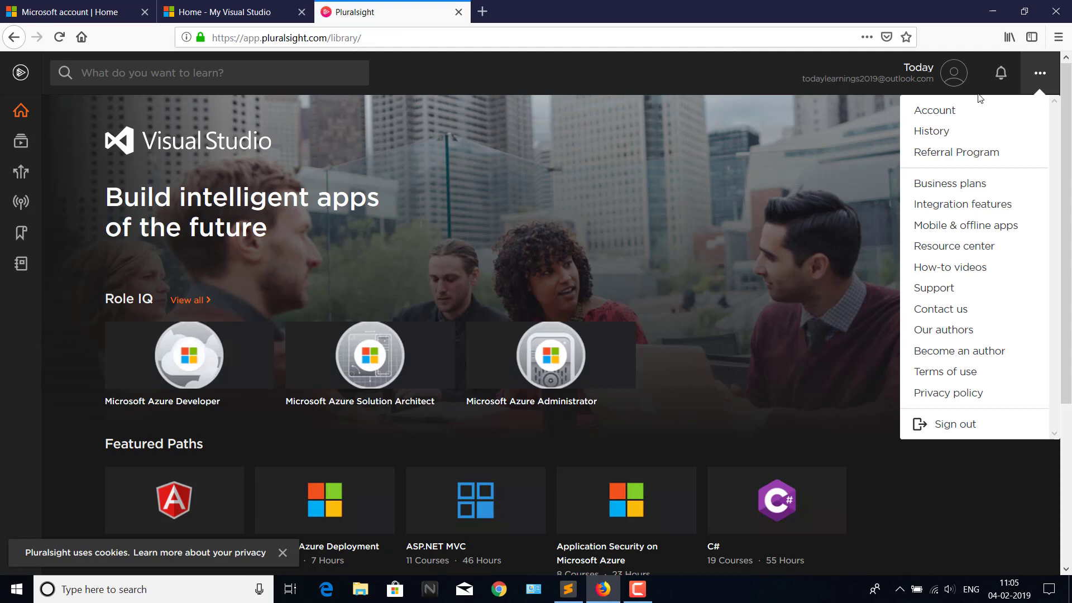
left_click(941, 111)
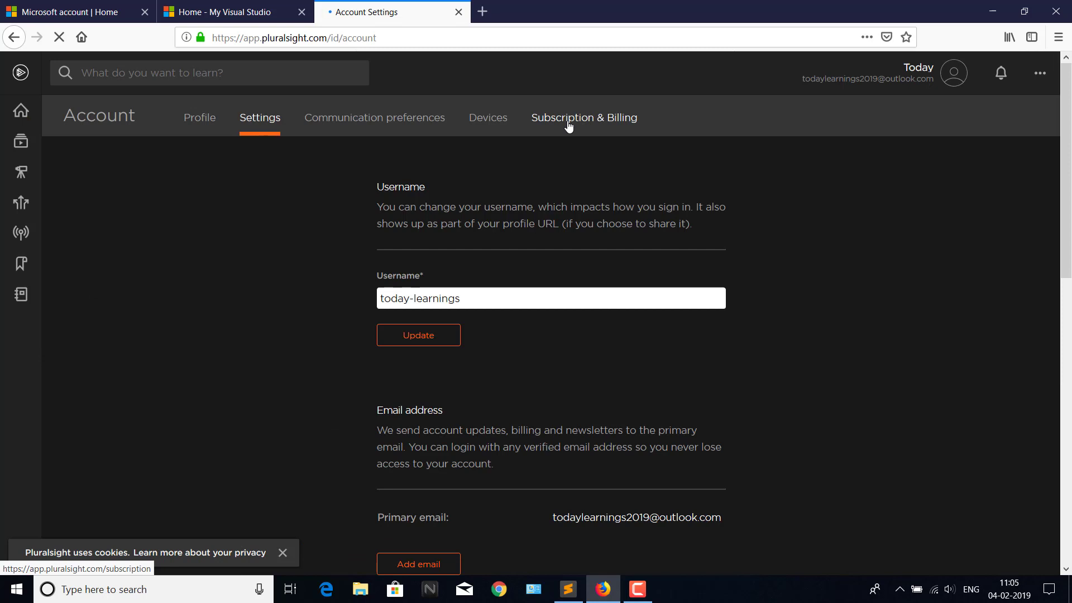
left_click(568, 127)
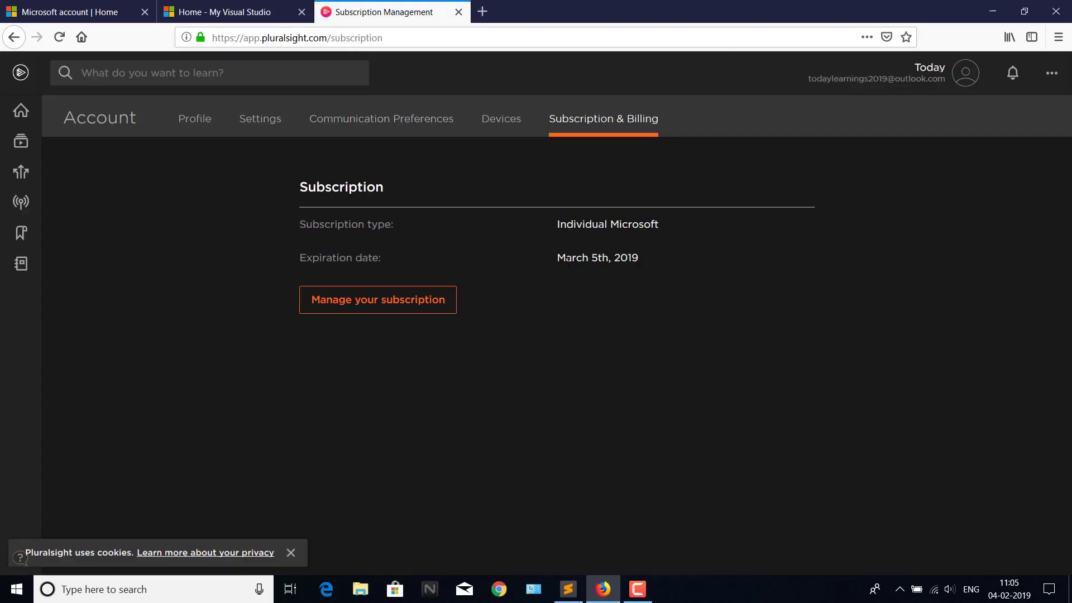
left_click(733, 283)
left_click_drag(659, 225, 561, 232)
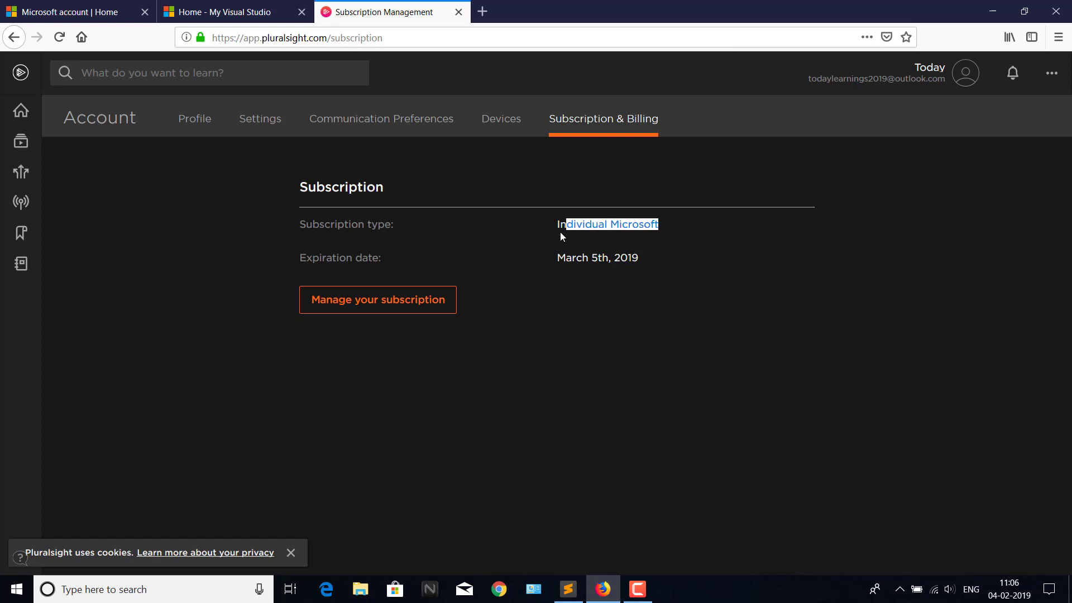
left_click(686, 252)
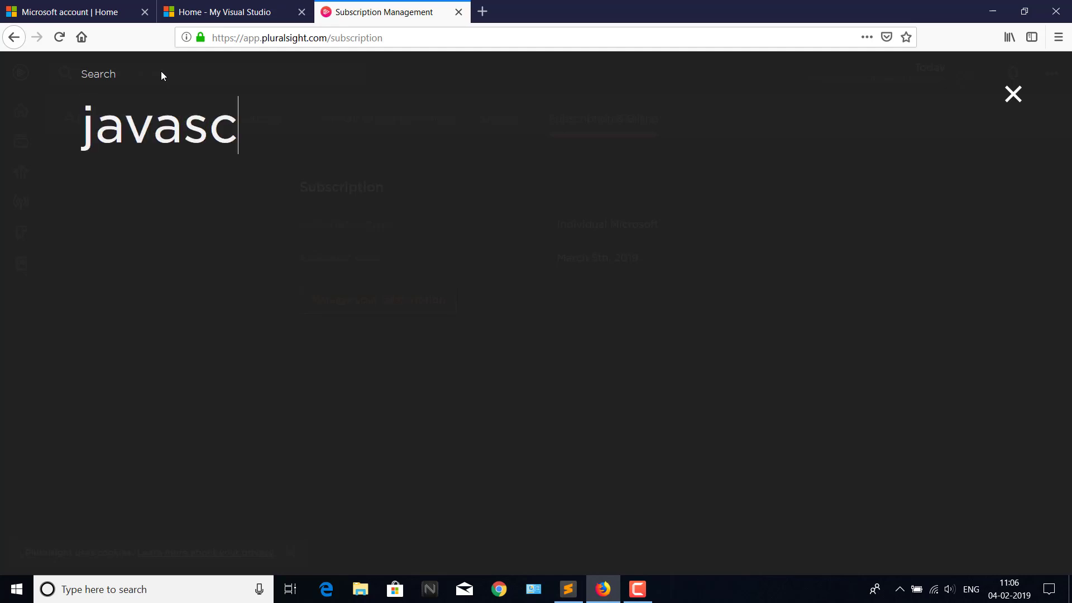
Search Pluralsight for 'javascript fundamentals', then trim the query to 'java' and search again.
type("un")
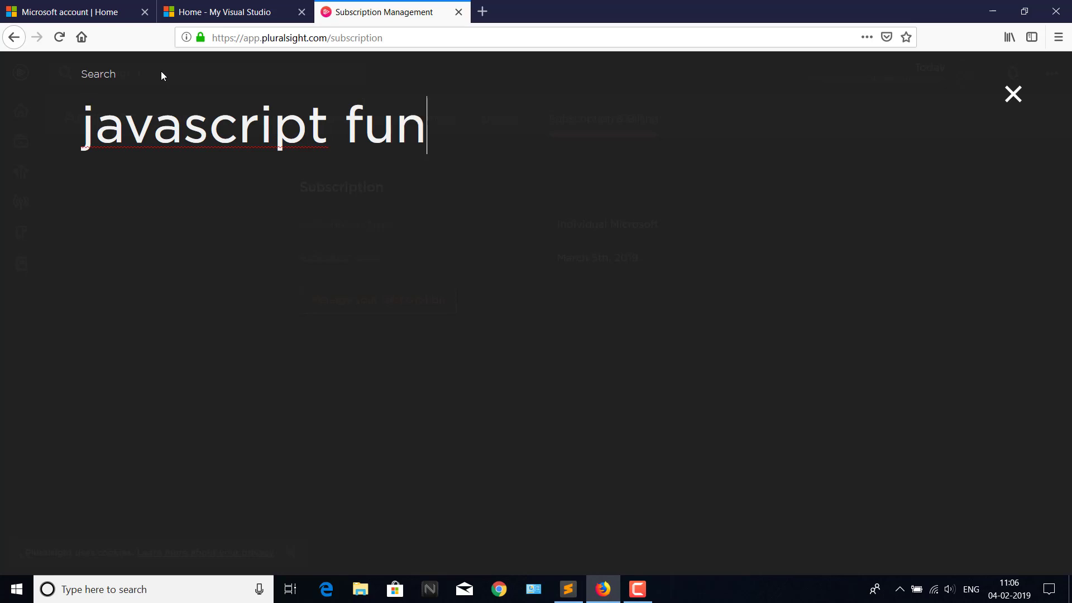
type("damentals")
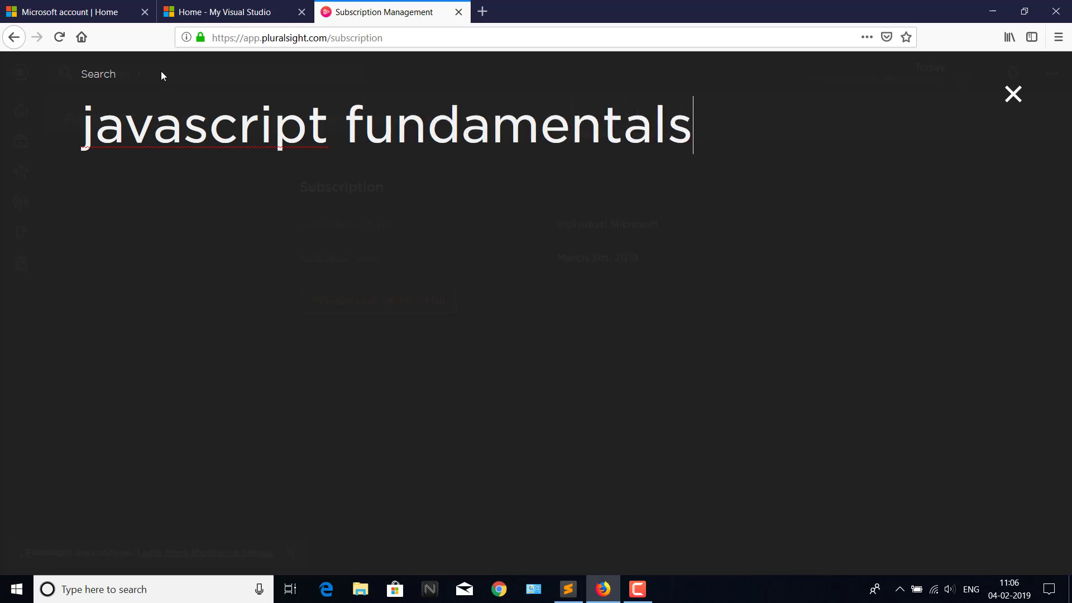
key("Return")
left_click_drag(345, 129, 698, 119)
key("BackSpace")
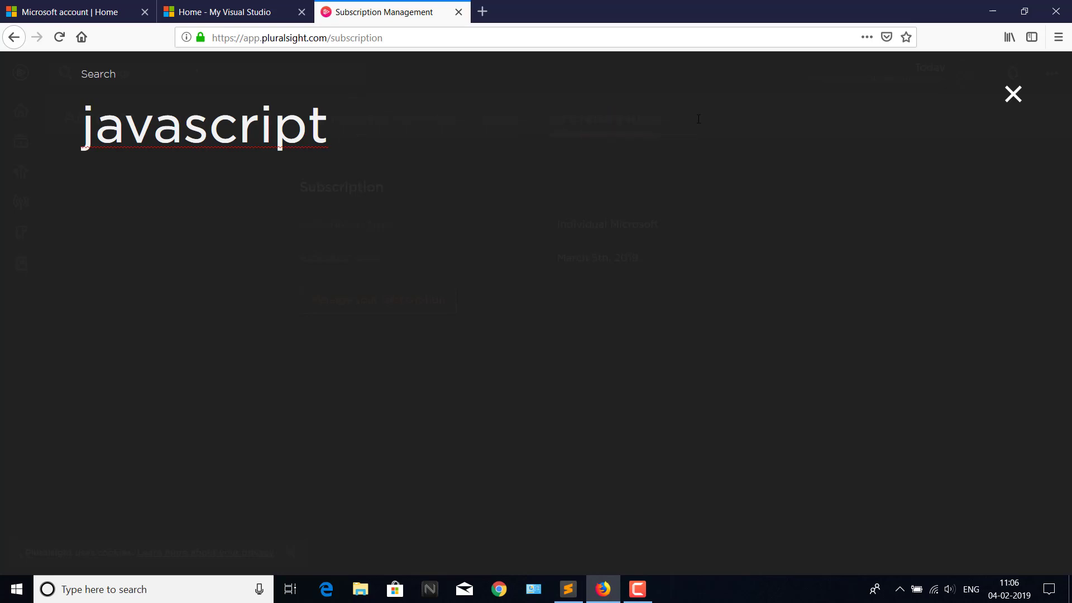
key("BackSpace")
key("BackSpace")
key("BackSpace")
key("BackSpace")
key("BackSpace")
key("BackSpace")
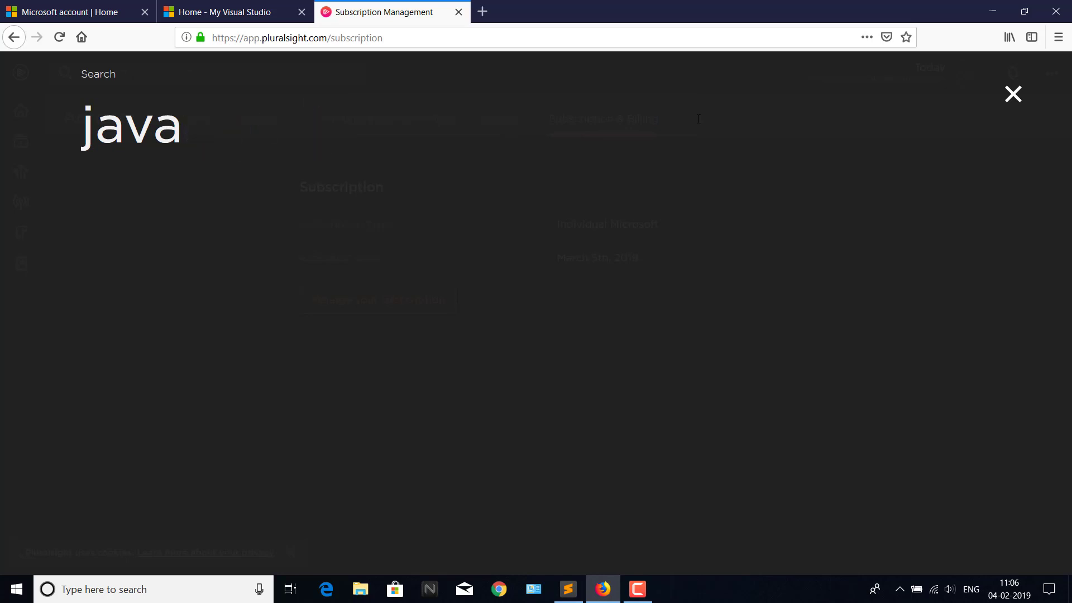
key("Return")
left_click(1012, 95)
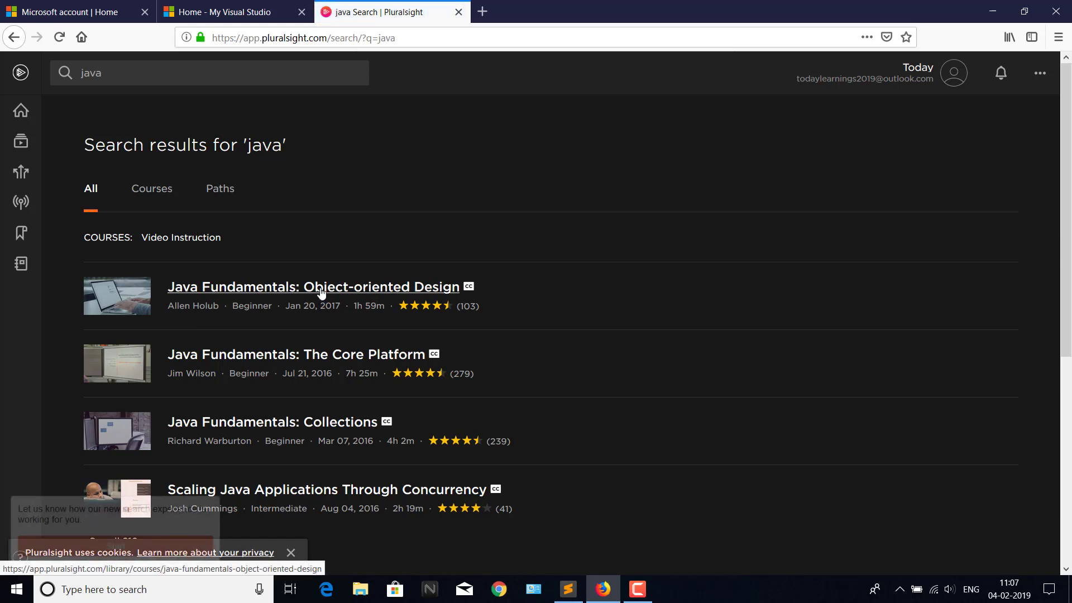
Open the Java Fundamentals: Object-oriented Design course, browse its contents, and dismiss the cookie notice.
left_click(321, 291)
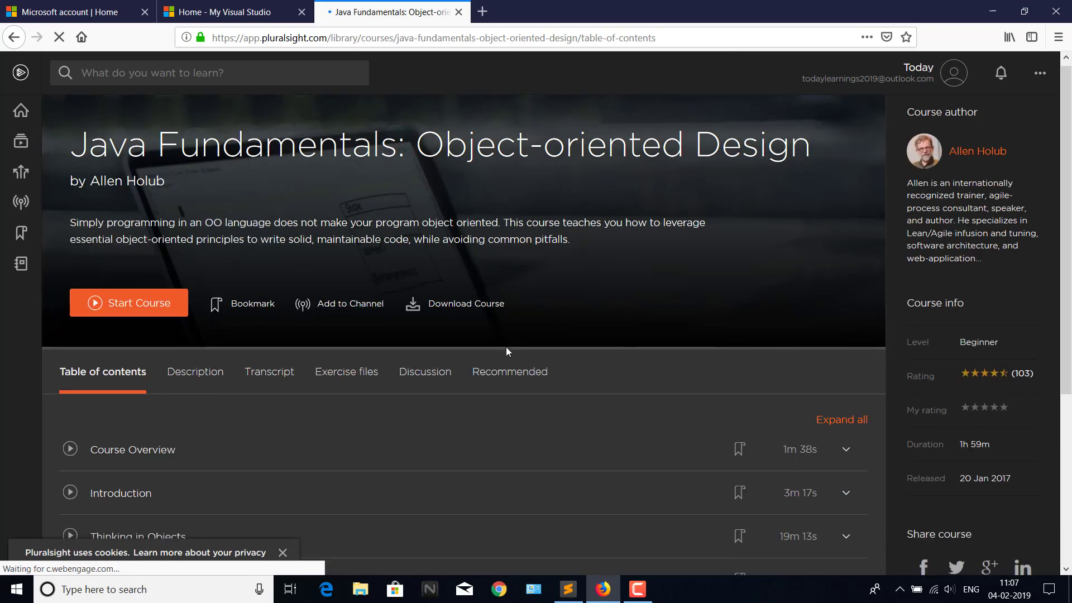
scroll(682, 335, "down", 5)
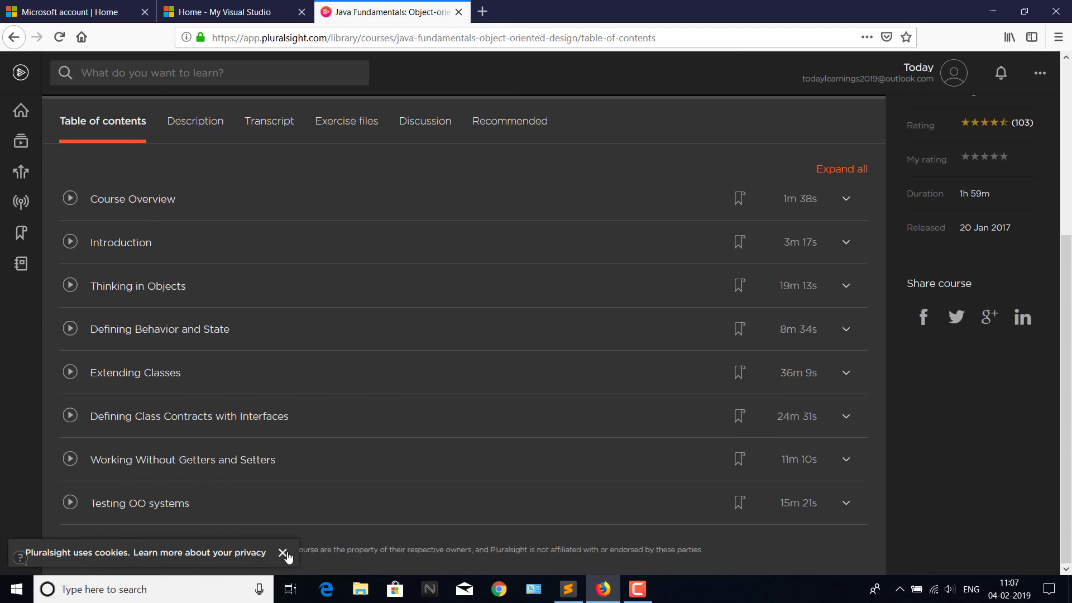
left_click(283, 552)
scroll(304, 225, "up", 5)
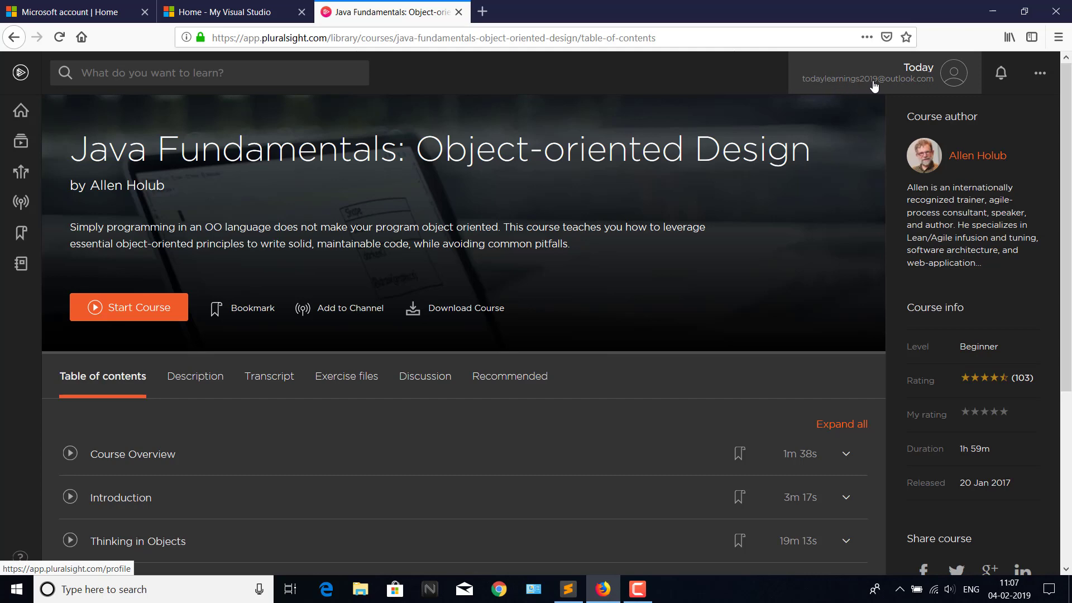
Look over the Microsoft account home page.
left_click(73, 11)
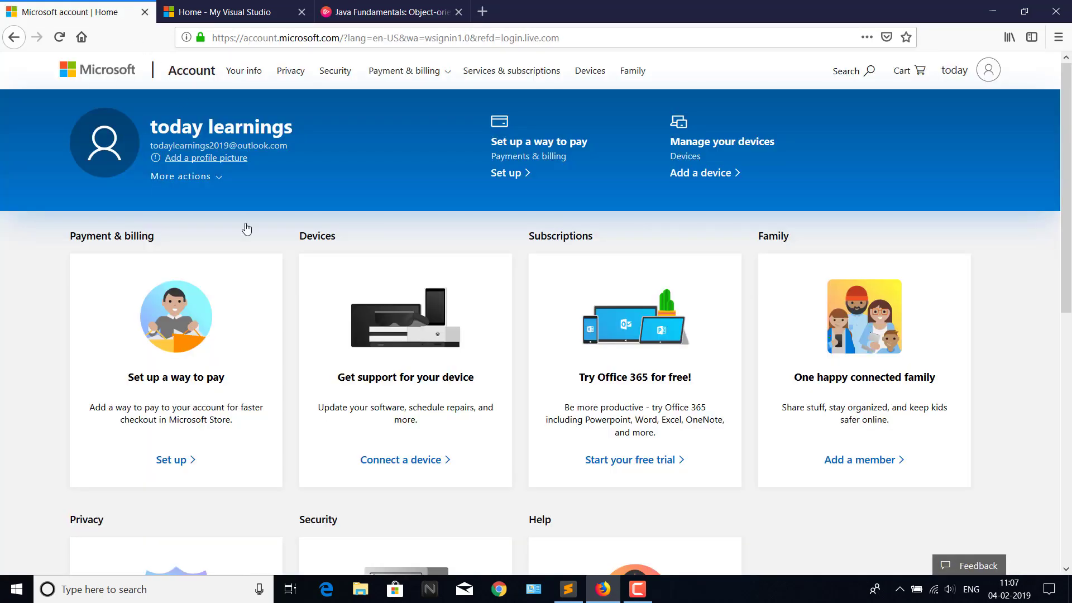
scroll(328, 223, "down", 8)
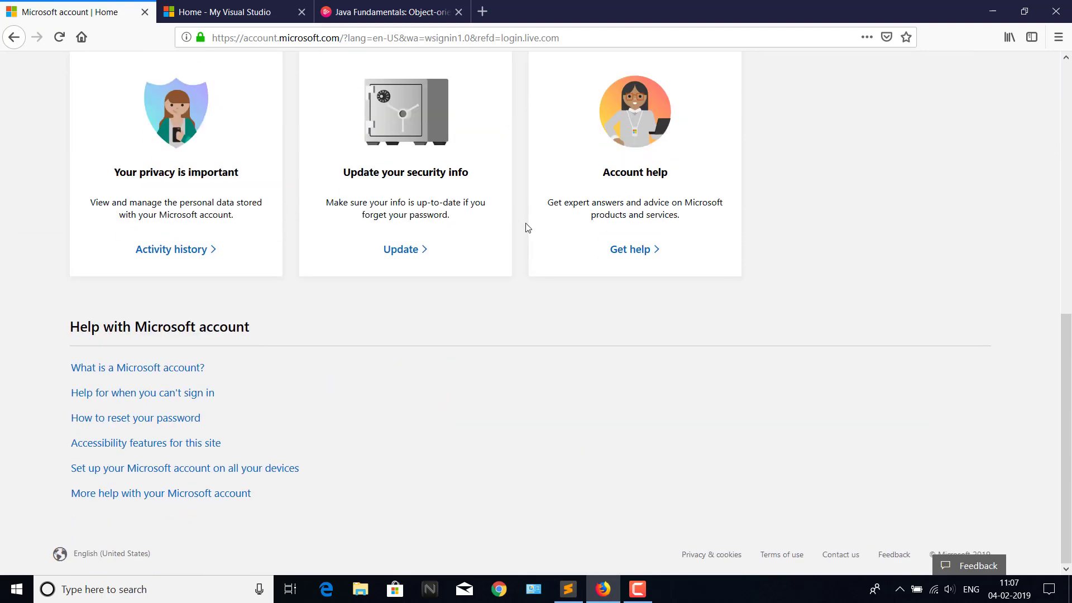
scroll(525, 228, "up", 8)
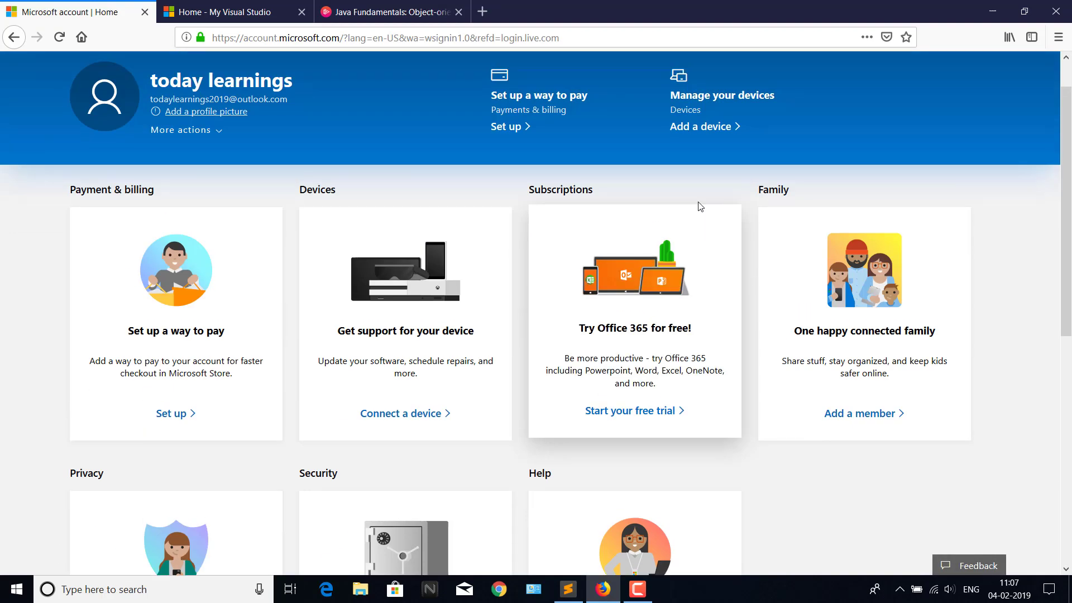
Return to the Java Fundamentals course page via My Visual Studio and bring up the Windows Start menu.
left_click(251, 14)
left_click(421, 14)
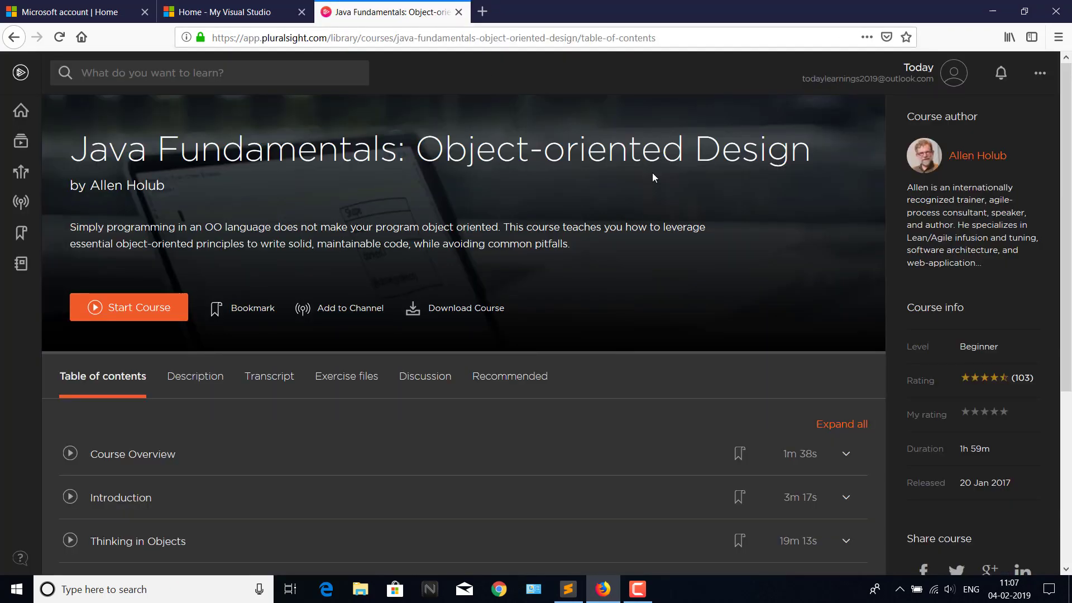
scroll(653, 177, "down", 2)
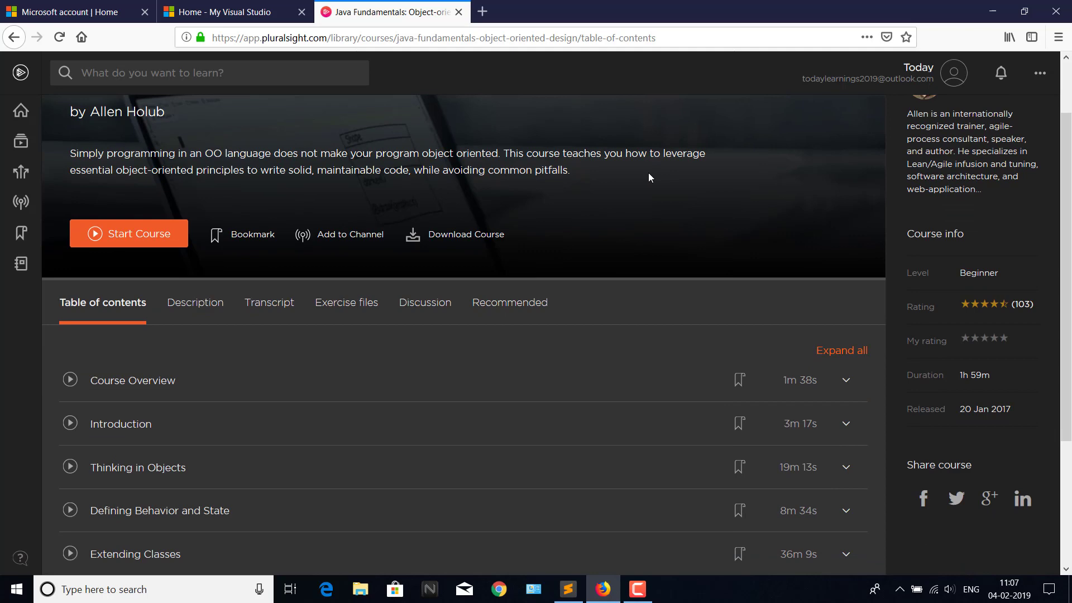
key("super")
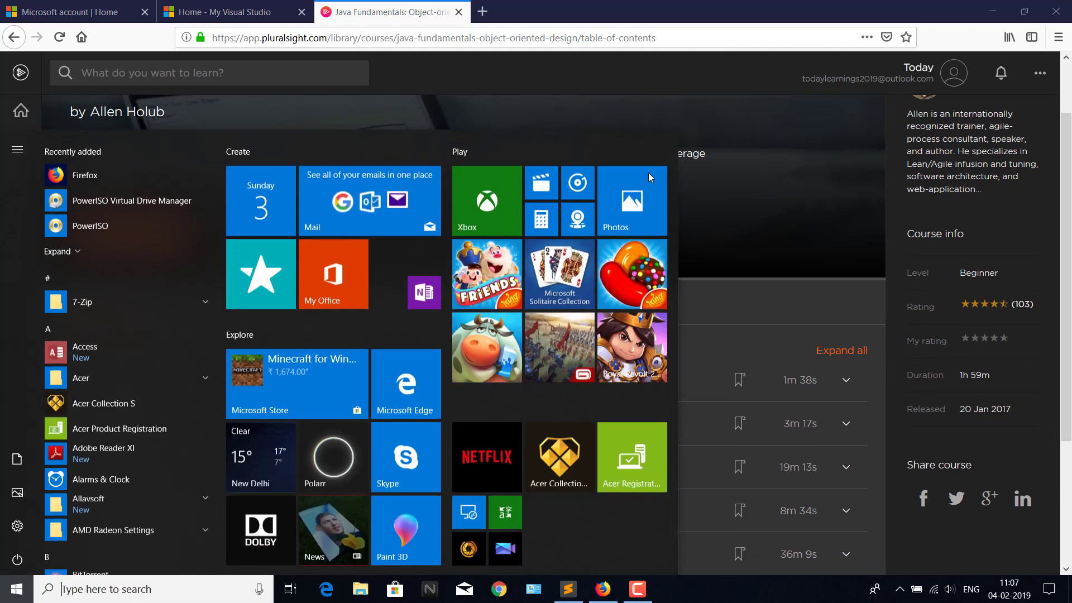